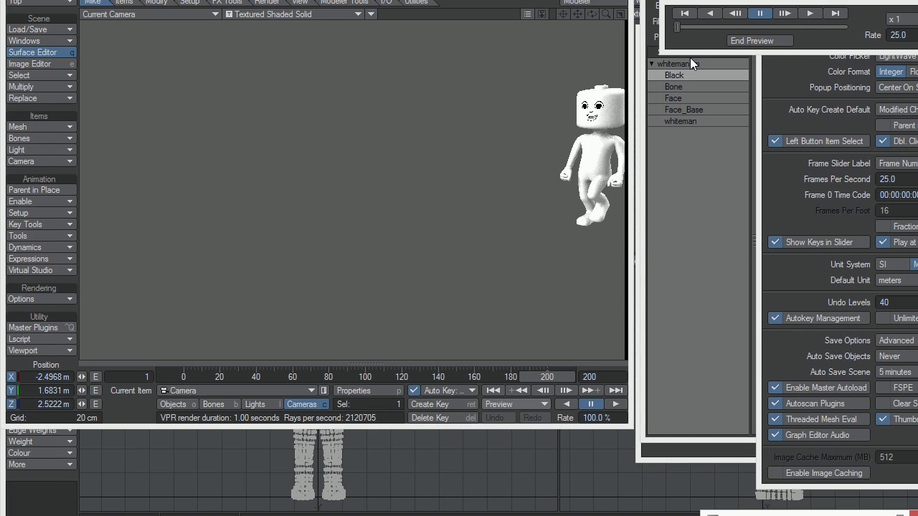
# Step: Play the character's walk animation preview, end it, and switch to Modeler
pyautogui.click(809, 13)
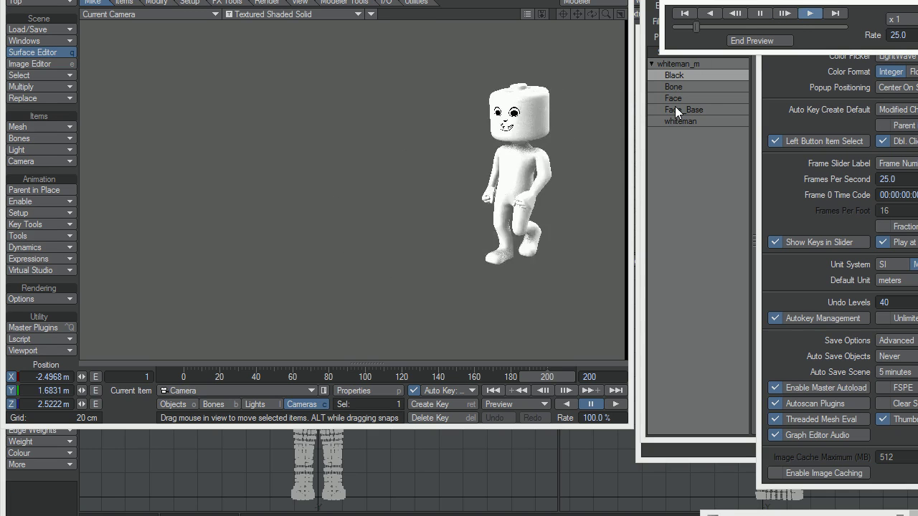
pyautogui.click(746, 41)
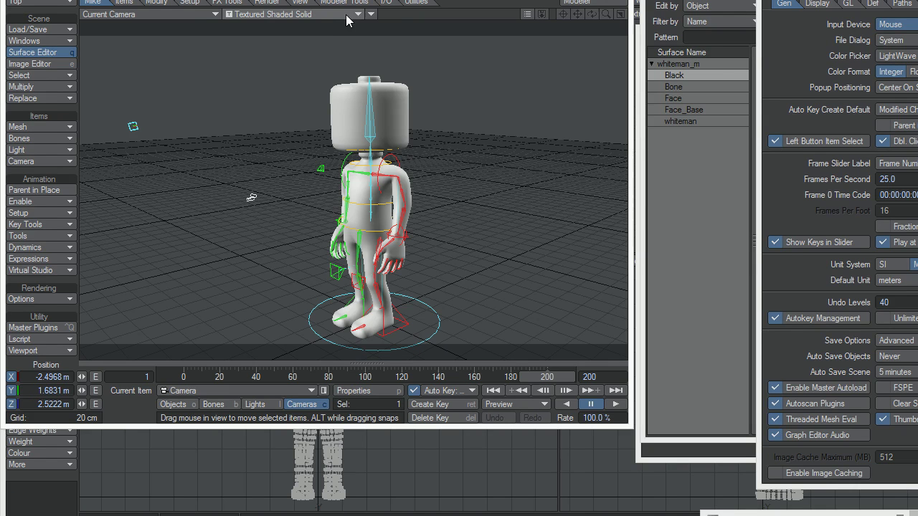
pyautogui.click(581, 3)
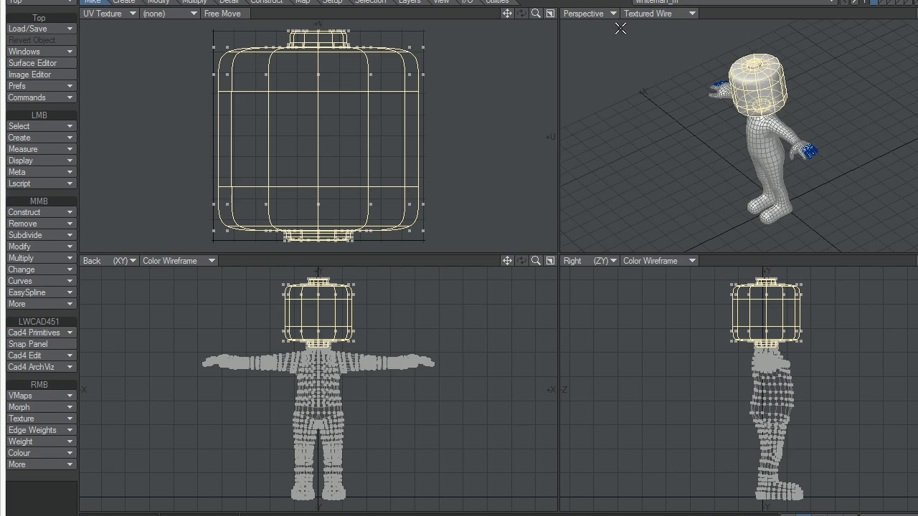
# Step: Inspect the character's head from several angles and clear the head polygon selection
pyautogui.keyDown('alt'); pyautogui.moveTo(723, 136); pyautogui.dragTo(748, 88); pyautogui.keyUp('alt')
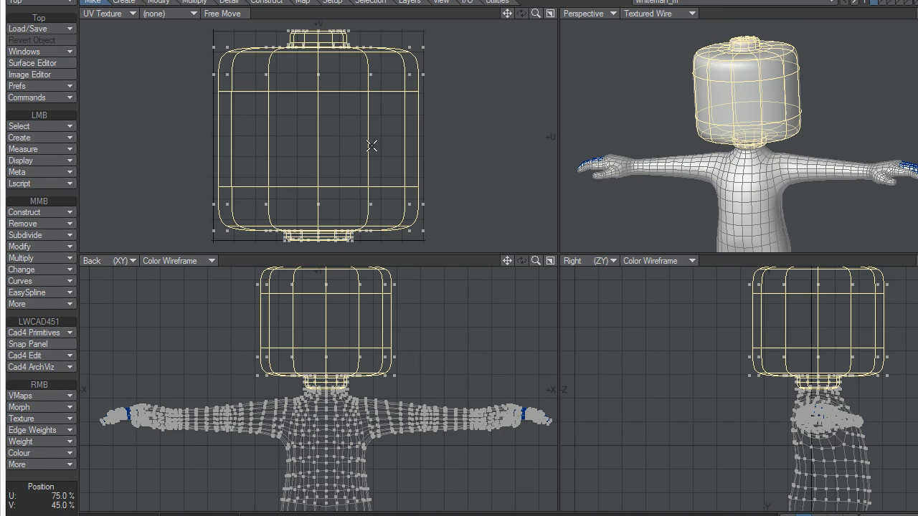
pyautogui.keyDown('alt'); pyautogui.moveTo(812, 115); pyautogui.dragTo(792, 141); pyautogui.keyUp('alt')
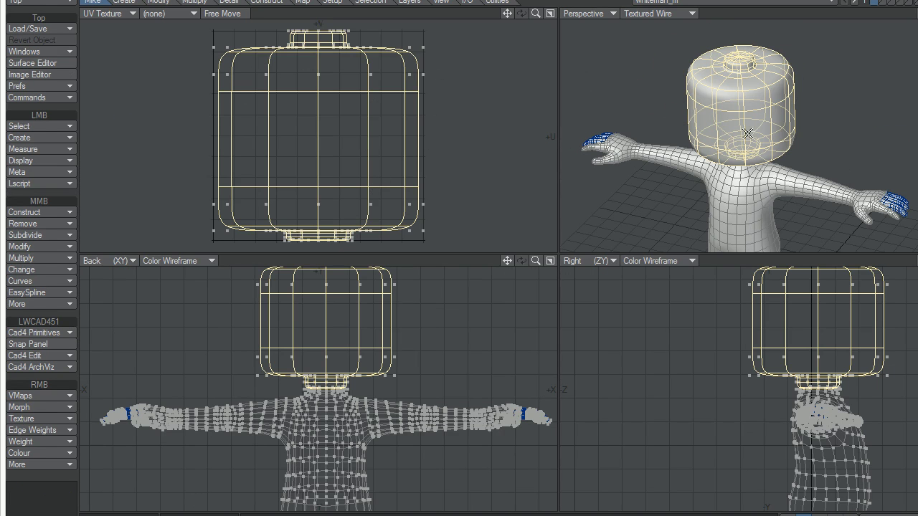
pyautogui.keyDown('alt'); pyautogui.moveTo(765, 144); pyautogui.dragTo(799, 93); pyautogui.keyUp('alt')
pyautogui.press('/')
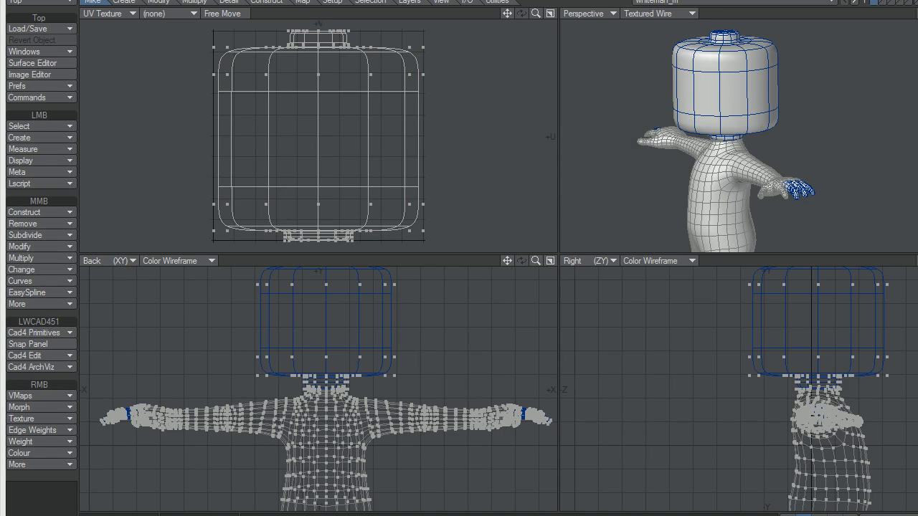
pyautogui.hotkey('ctrl', 'z')
pyautogui.keyDown('alt'); pyautogui.moveTo(722, 104); pyautogui.dragTo(732, 83); pyautogui.keyUp('alt')
pyautogui.press('/')
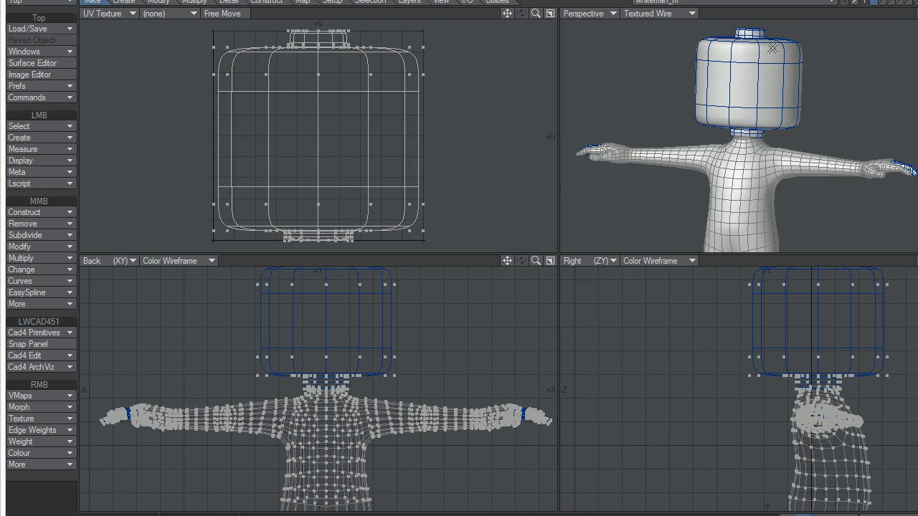
# Step: Switch to the layer holding the flat face and inspect its eyes, nose and mouth up close
pyautogui.press('a')
pyautogui.click(880, 4)
pyautogui.press('a')
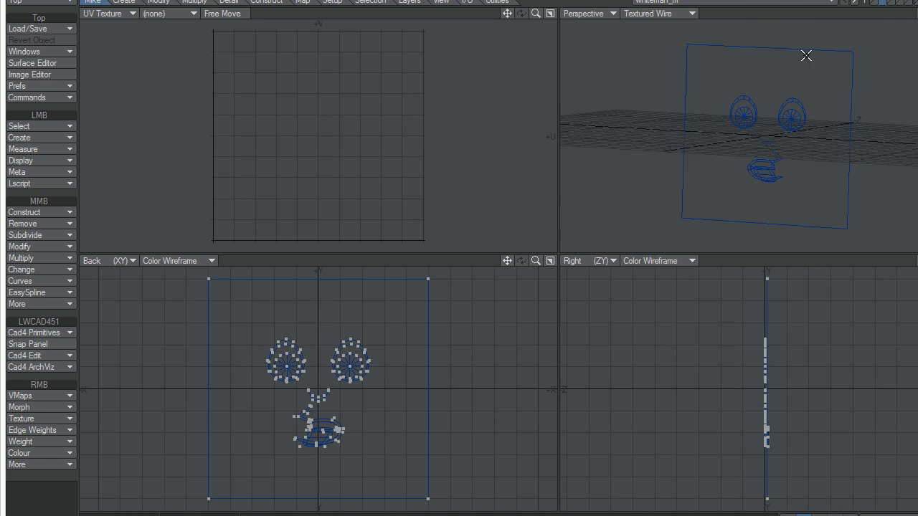
pyautogui.keyDown('alt'); pyautogui.moveTo(801, 132); pyautogui.dragTo(742, 148); pyautogui.keyUp('alt')
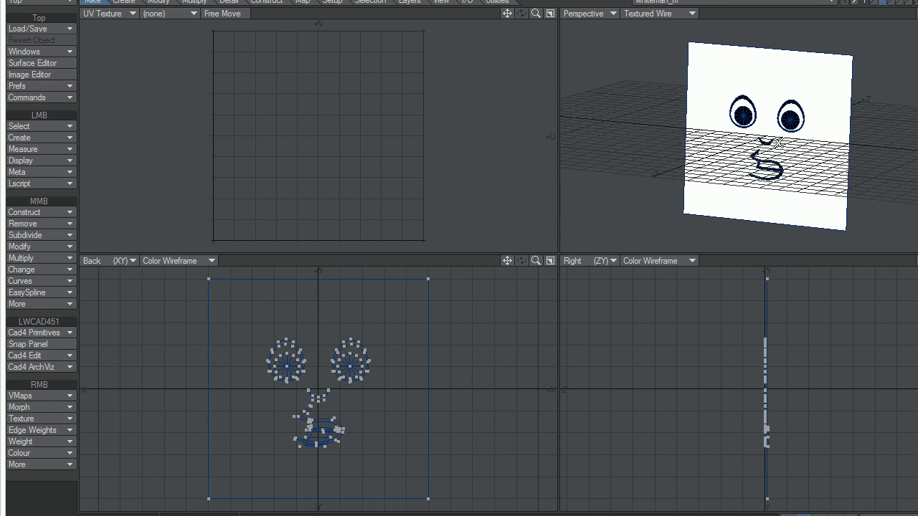
pyautogui.moveTo(774, 116)
pyautogui.keyDown('alt'); pyautogui.mouseDown()
pyautogui.moveTo(752, 123)
pyautogui.moveTo(762, 129)
pyautogui.mouseUp(); pyautogui.keyUp('alt')
pyautogui.scroll(3, 765, 131)
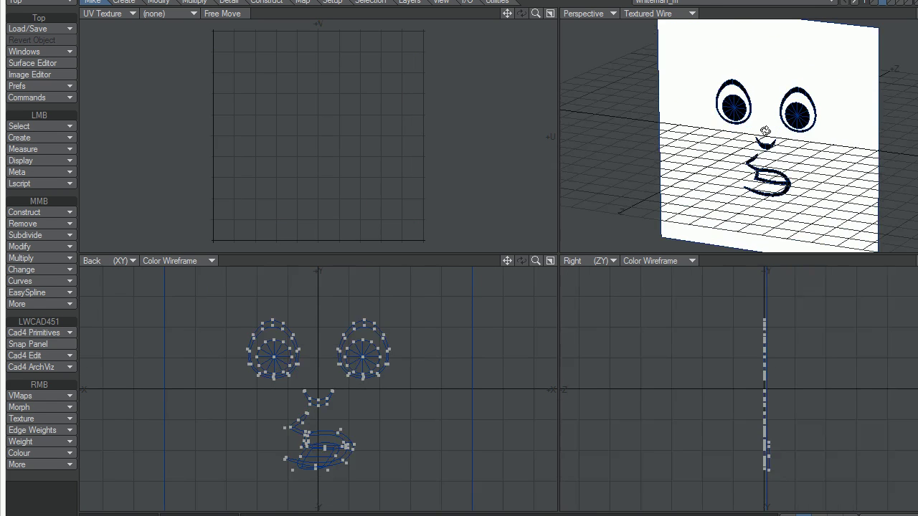
pyautogui.keyDown('alt'); pyautogui.keyDown('shift'); pyautogui.moveTo(793, 101); pyautogui.dragTo(732, 130); pyautogui.keyUp('shift'); pyautogui.keyUp('alt')
# Step: Select a section of outline polygons on the +X side eye of the flat face
pyautogui.moveTo(409, 321)
pyautogui.mouseDown(button='right')
pyautogui.moveTo(394, 296)
pyautogui.moveTo(367, 300)
pyautogui.mouseUp(button='right')
pyautogui.press('/')
pyautogui.moveTo(368, 291)
pyautogui.mouseDown()
pyautogui.moveTo(324, 340)
pyautogui.moveTo(332, 379)
pyautogui.moveTo(344, 383)
pyautogui.moveTo(404, 265)
pyautogui.mouseUp()
pyautogui.keyDown('alt'); pyautogui.moveTo(750, 150); pyautogui.dragTo(788, 160); pyautogui.keyUp('alt')
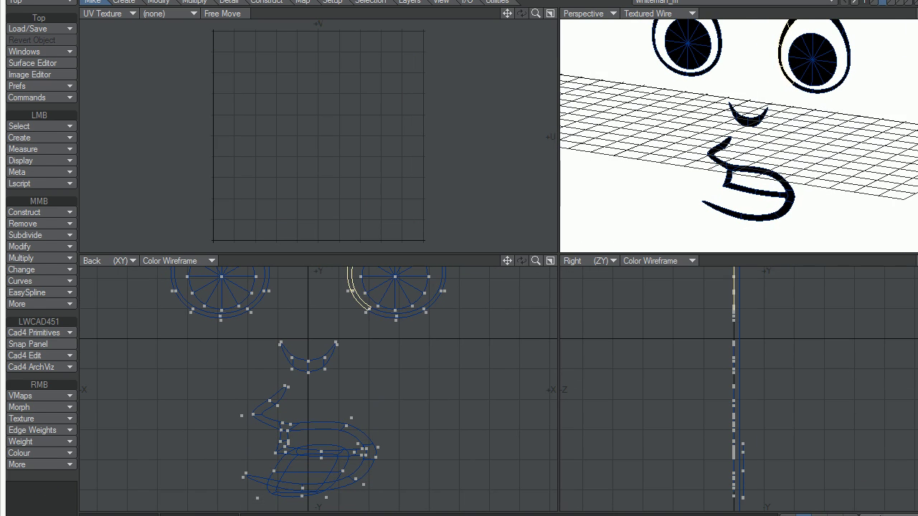
# Step: Show the Exp.Eyes_Closed morph on the flat face and inspect the closed eyes
pyautogui.click(880, 509)
pyautogui.click(871, 495)
pyautogui.click(888, 514)
pyautogui.click(876, 403)
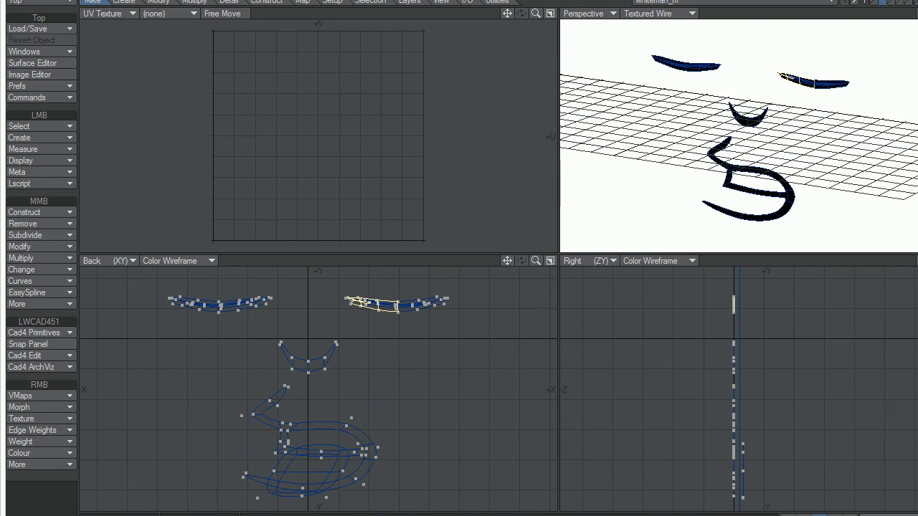
pyautogui.keyDown('alt'); pyautogui.keyDown('shift'); pyautogui.moveTo(746, 69); pyautogui.dragTo(733, 86); pyautogui.keyUp('shift'); pyautogui.keyUp('alt')
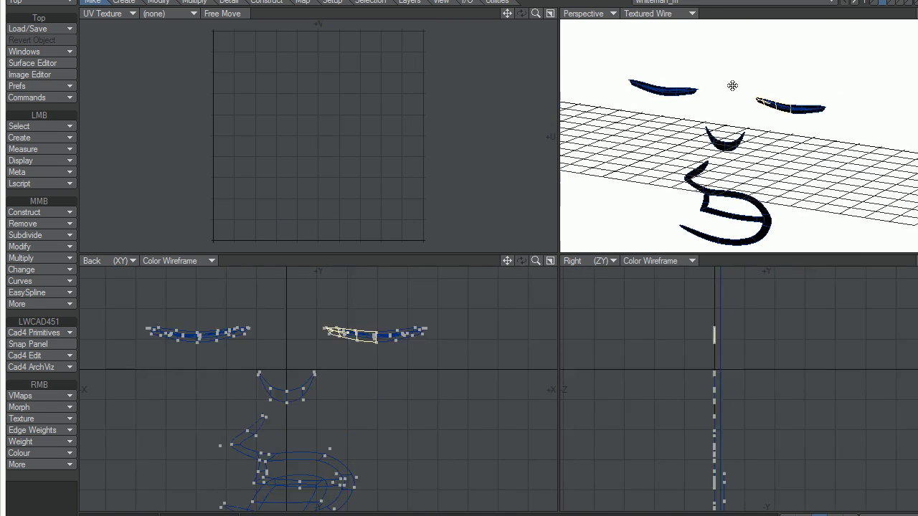
pyautogui.scroll(-3, 732, 86)
# Step: Preview the Exp.Happy, Exp.LookLeft, Exp.LookRight and Exp.LookUp expression morphs on the face
pyautogui.click(882, 515)
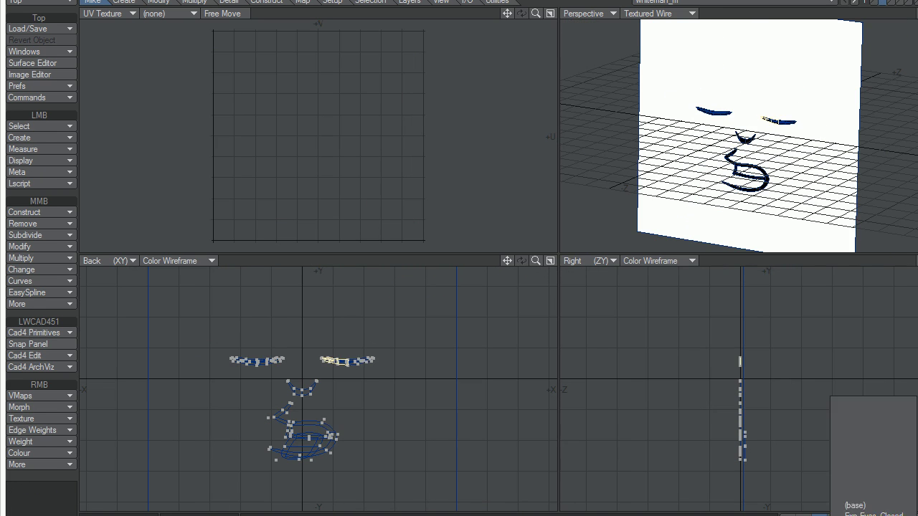
pyautogui.click(865, 505)
pyautogui.click(882, 515)
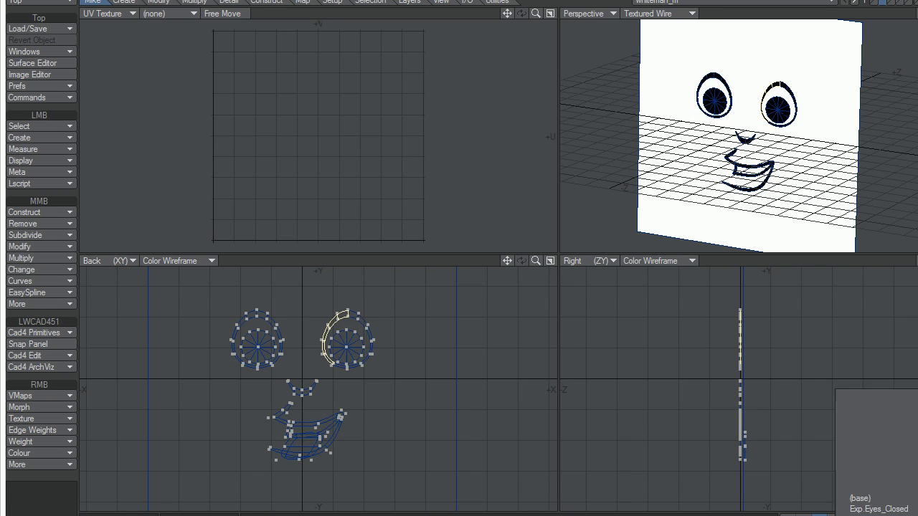
pyautogui.click(879, 515)
pyautogui.click(882, 515)
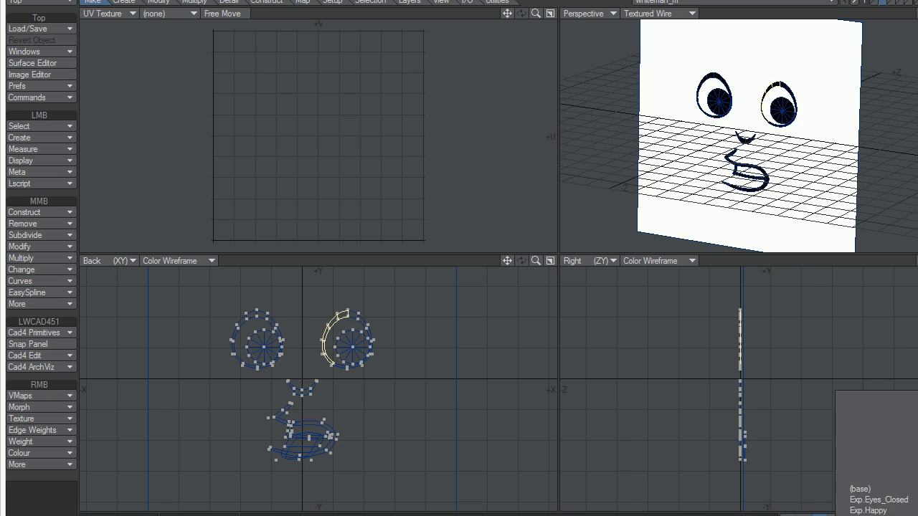
pyautogui.click(879, 515)
pyautogui.click(877, 511)
pyautogui.click(876, 513)
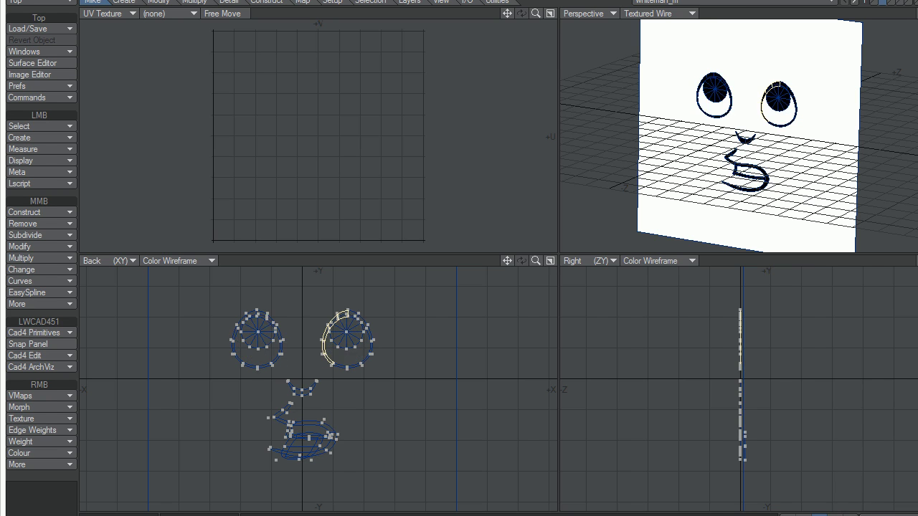
# Step: Preview the Pap.AI, Pap.E, Pap.etc and Pap.FV mouth morphs on the face
pyautogui.click(876, 510)
pyautogui.click(877, 514)
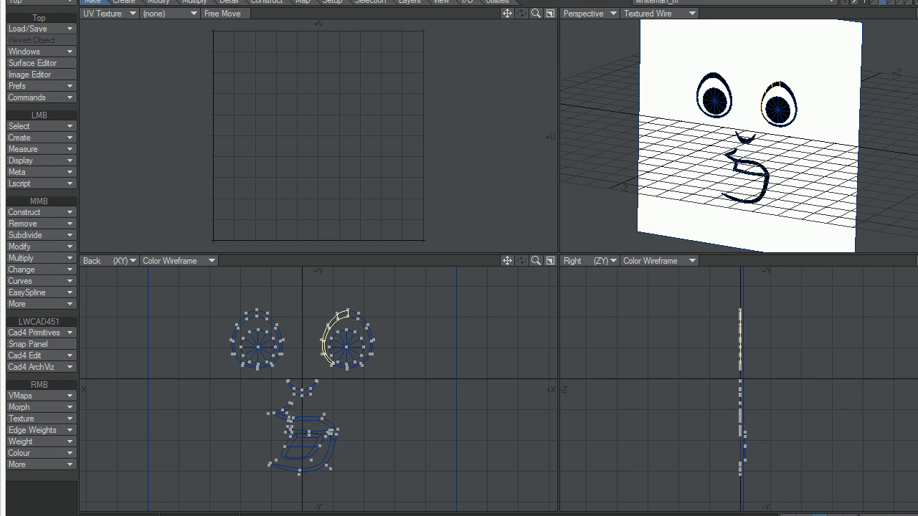
pyautogui.click(876, 511)
pyautogui.click(876, 514)
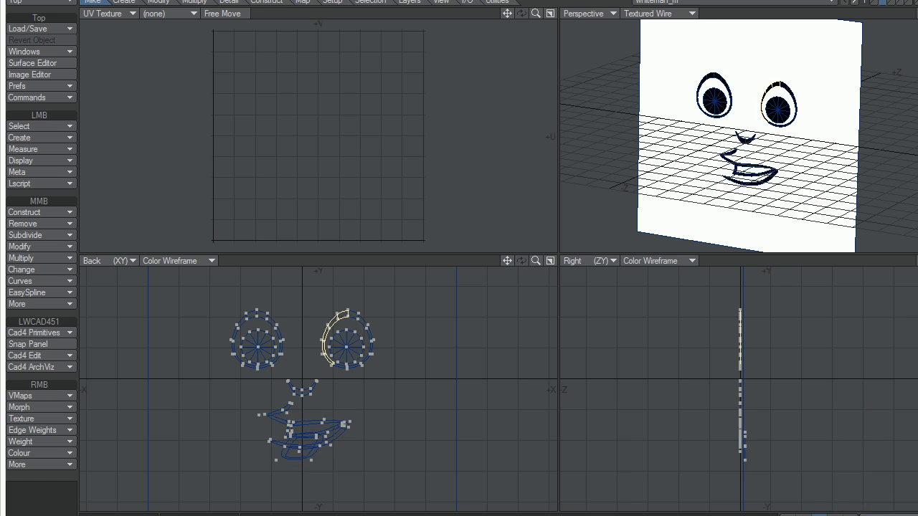
pyautogui.click(877, 510)
pyautogui.click(877, 514)
pyautogui.click(877, 510)
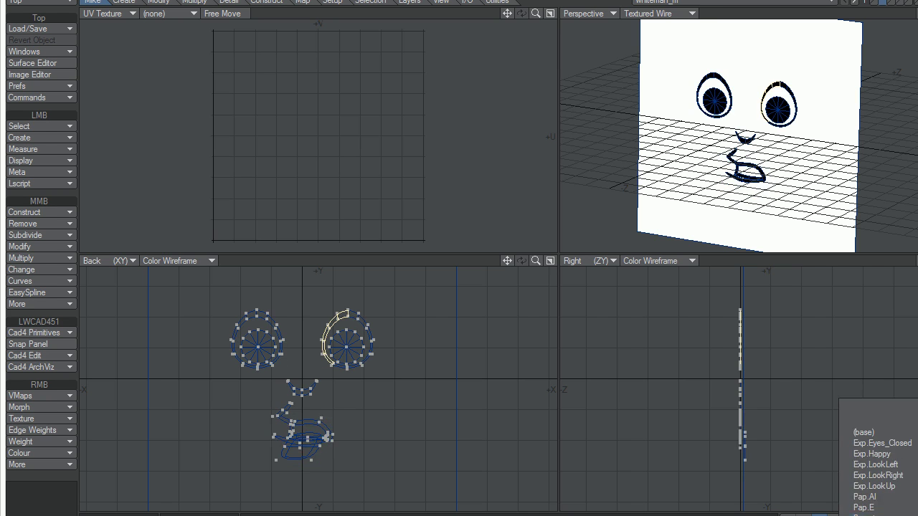
pyautogui.click(876, 514)
# Step: Preview the Pap.L morph and the remaining Pap mouth shapes, and review the full morph list
pyautogui.click(877, 513)
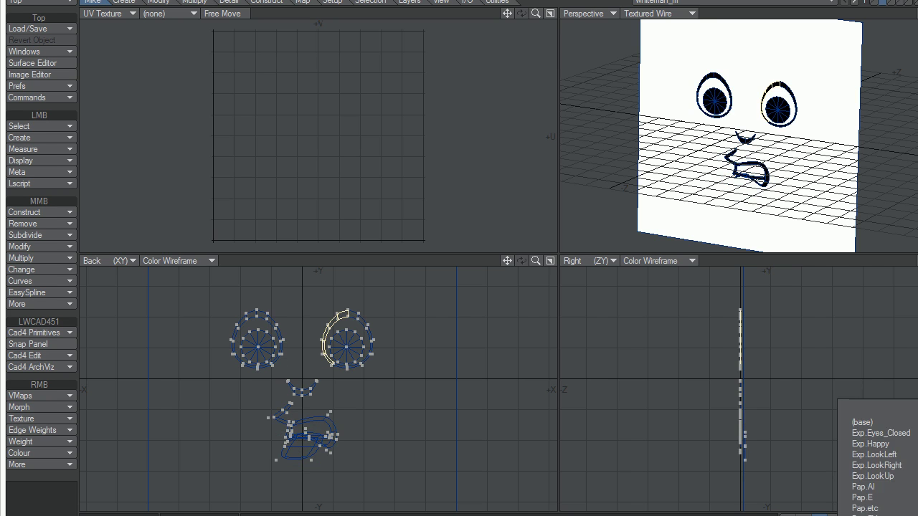
pyautogui.click(877, 513)
pyautogui.click(876, 514)
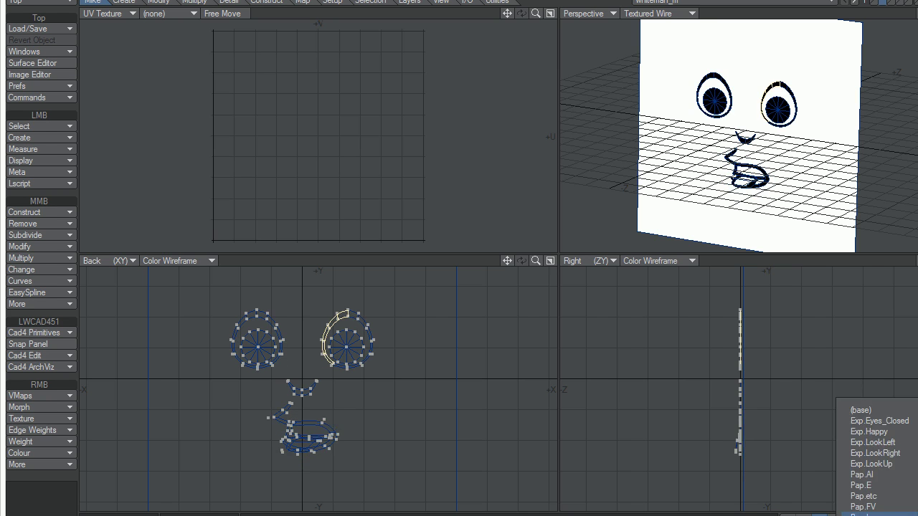
pyautogui.click(876, 514)
pyautogui.click(877, 513)
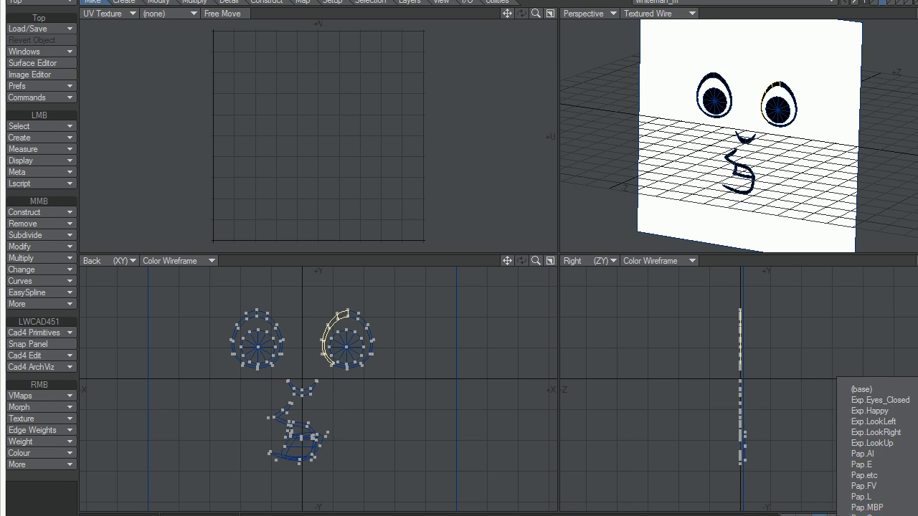
pyautogui.click(877, 514)
pyautogui.click(877, 514)
pyautogui.click(877, 511)
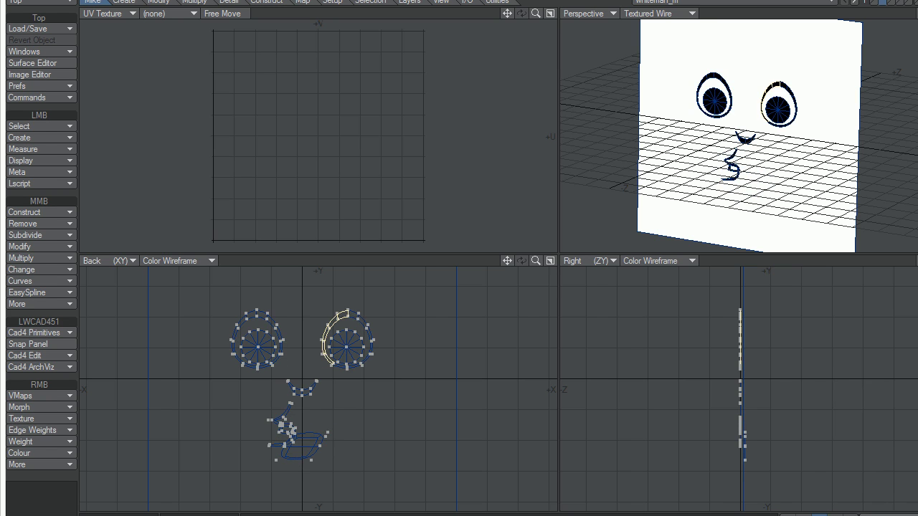
pyautogui.click(876, 513)
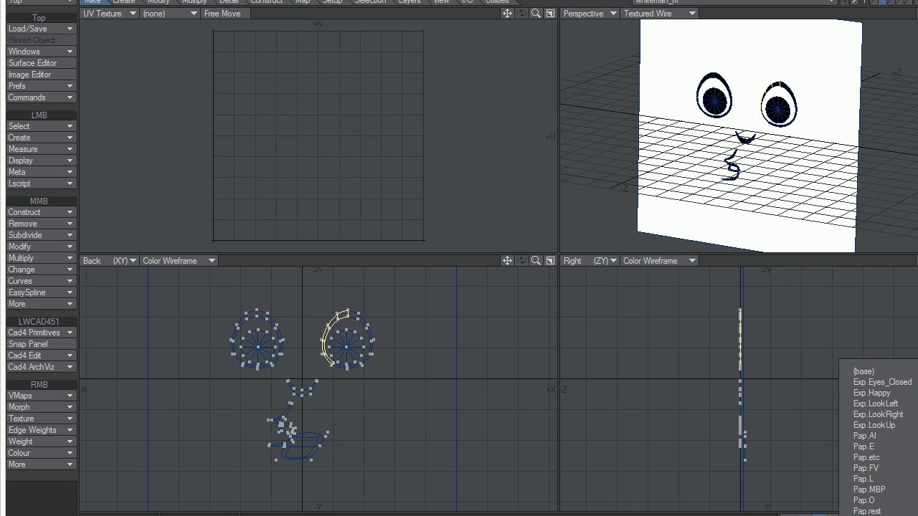
pyautogui.click(820, 312)
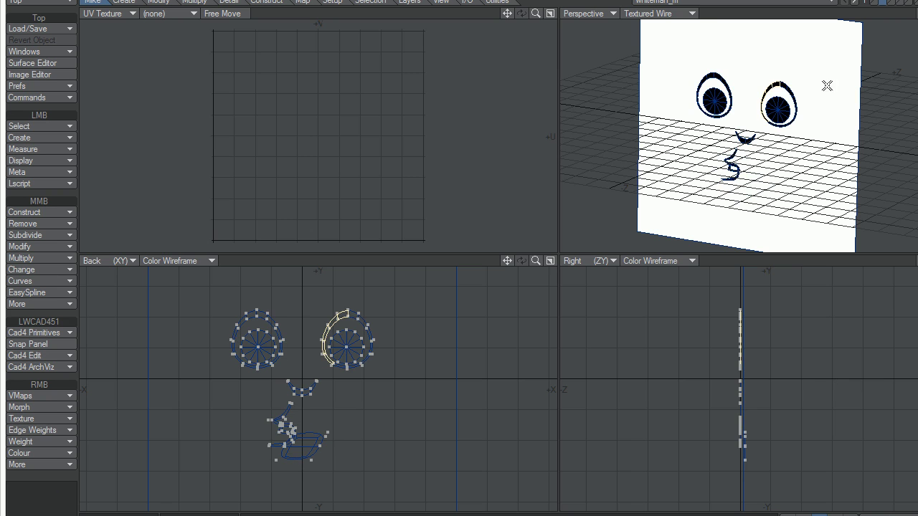
# Step: Return the flat face to the (base) morph and view it from the front
pyautogui.click(882, 514)
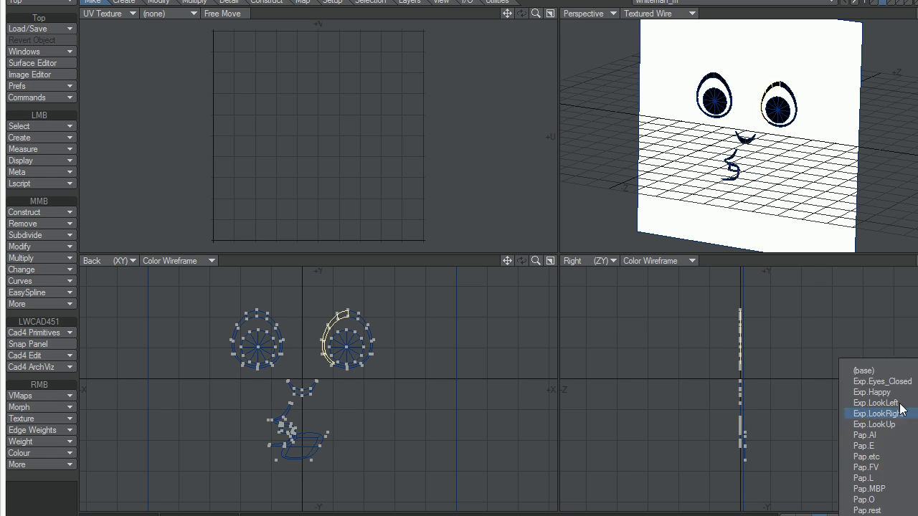
pyautogui.click(887, 372)
pyautogui.keyDown('alt'); pyautogui.moveTo(744, 157); pyautogui.dragTo(766, 135); pyautogui.keyUp('alt')
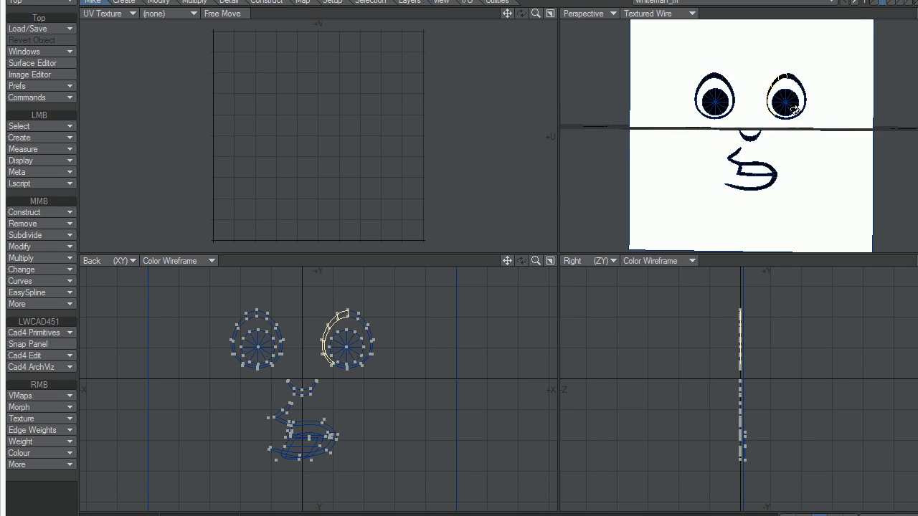
# Step: Switch back to the layer with the character's body and head, and frame the whole figure
pyautogui.click(878, 2)
pyautogui.scroll(-4, 779, 103)
pyautogui.keyDown('alt'); pyautogui.moveTo(788, 92); pyautogui.dragTo(796, 135); pyautogui.keyUp('alt')
pyautogui.press('a')
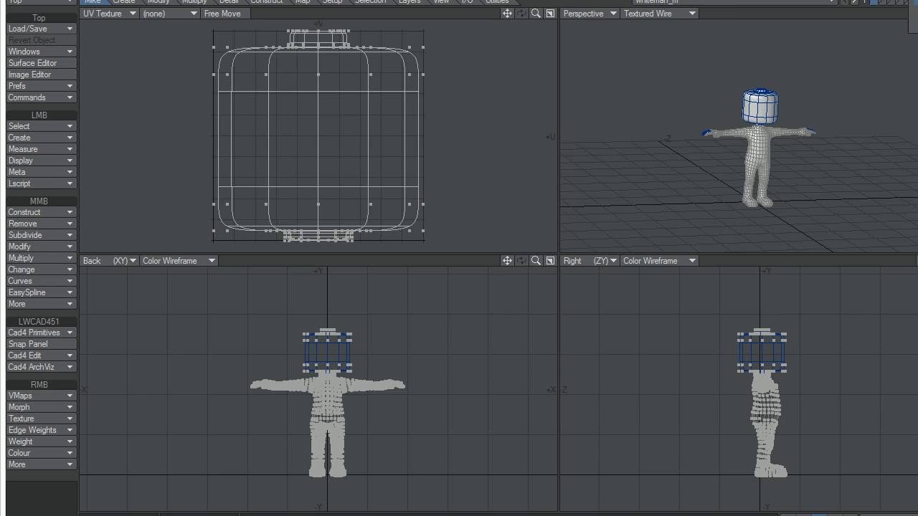
# Step: Switch to Layout and open the Node Editor for the whiteman_m Face surface
pyautogui.press('F12')
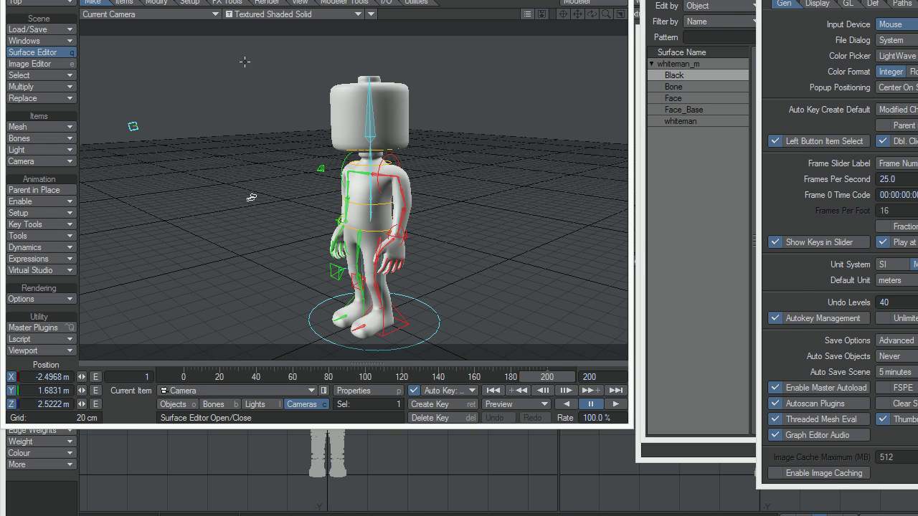
pyautogui.click(689, 100)
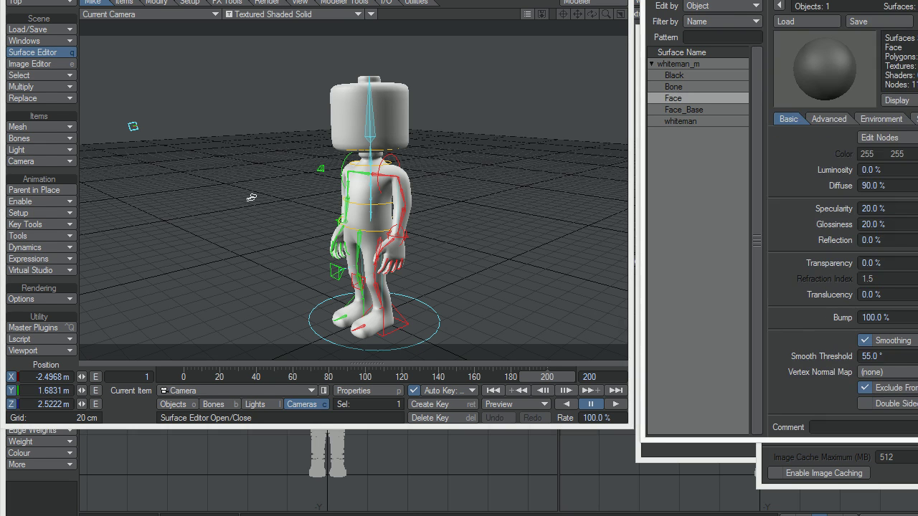
pyautogui.click(888, 137)
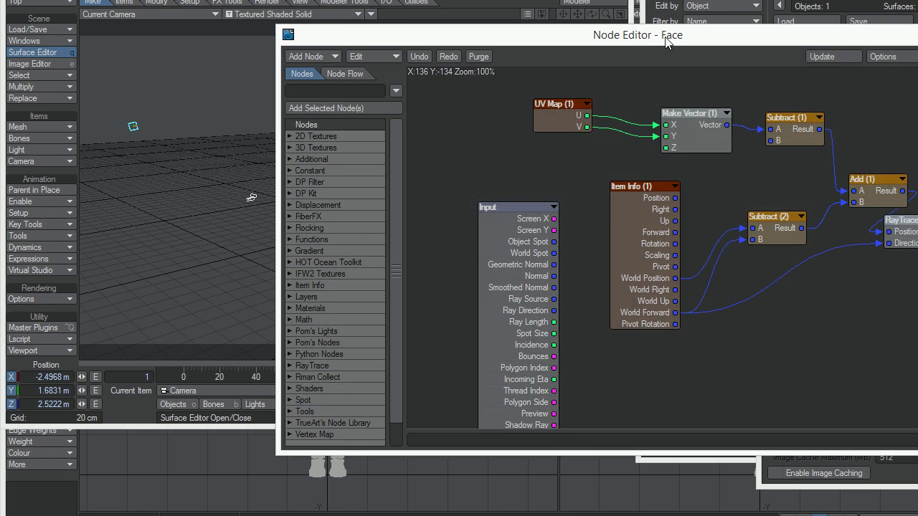
pyautogui.moveTo(665, 41); pyautogui.dragTo(528, 62)
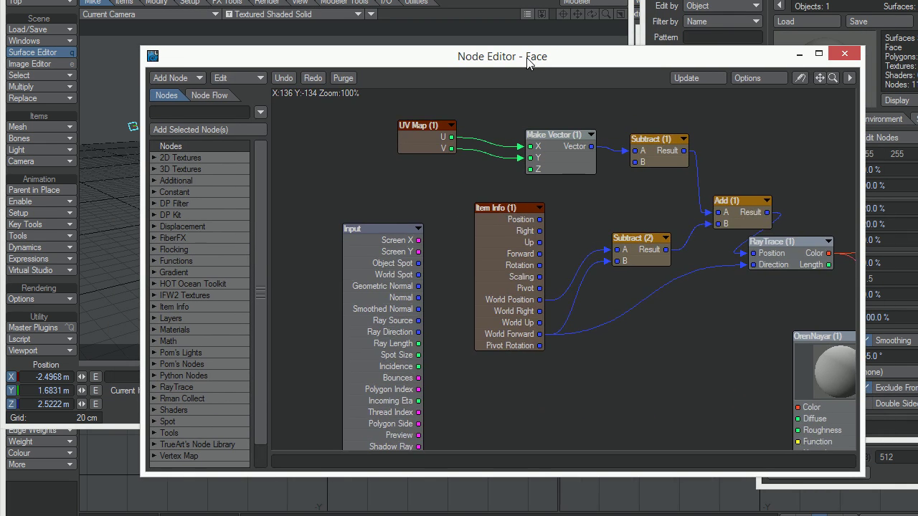
# Step: Inspect the Face surface's node network and open the settings of the RayTrace (1) node
pyautogui.moveTo(641, 304); pyautogui.dragTo(405, 264)
pyautogui.moveTo(532, 312); pyautogui.dragTo(656, 331)
pyautogui.moveTo(696, 285); pyautogui.dragTo(721, 280)
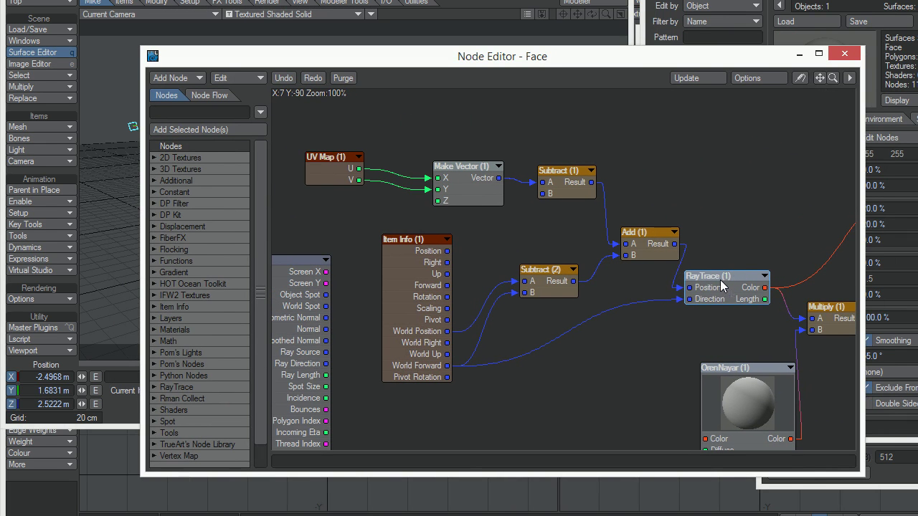
pyautogui.doubleClick(718, 290)
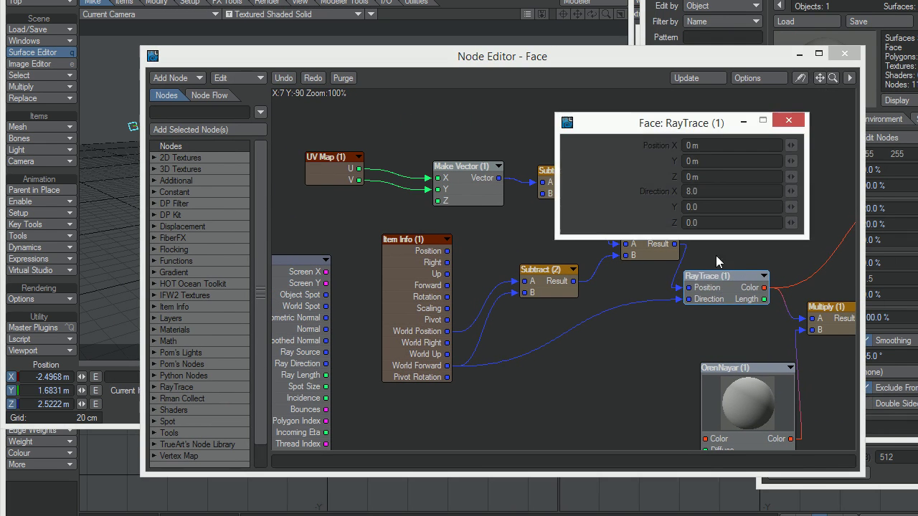
# Step: Close the RayTrace (1) settings and follow the node connections between UV Map (1), Item Info (1) and the Surface node
pyautogui.click(788, 120)
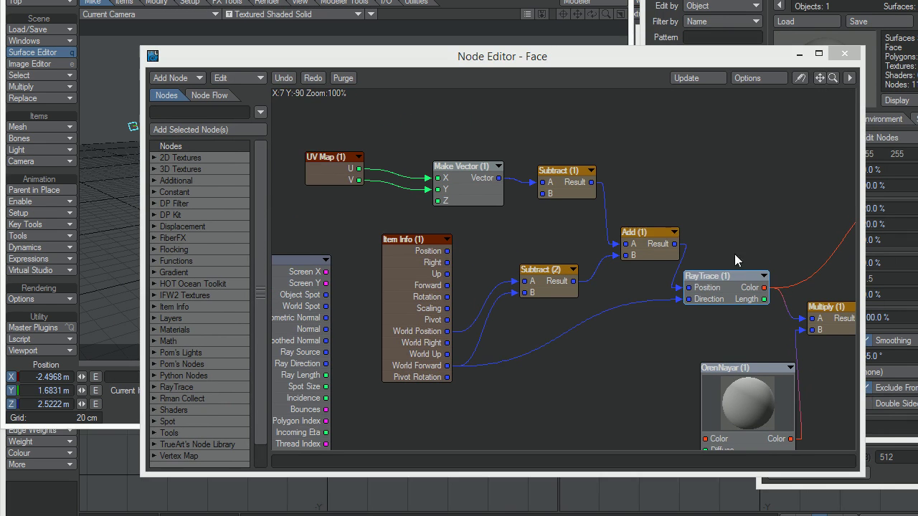
pyautogui.keyDown('alt'); pyautogui.moveTo(735, 254); pyautogui.dragTo(618, 224); pyautogui.keyUp('alt')
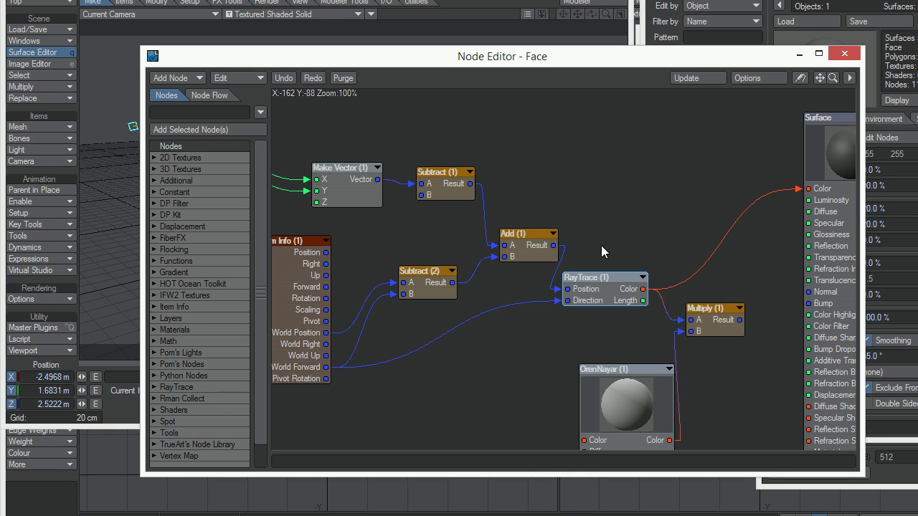
pyautogui.keyDown('alt'); pyautogui.moveTo(489, 259); pyautogui.dragTo(613, 278); pyautogui.keyUp('alt')
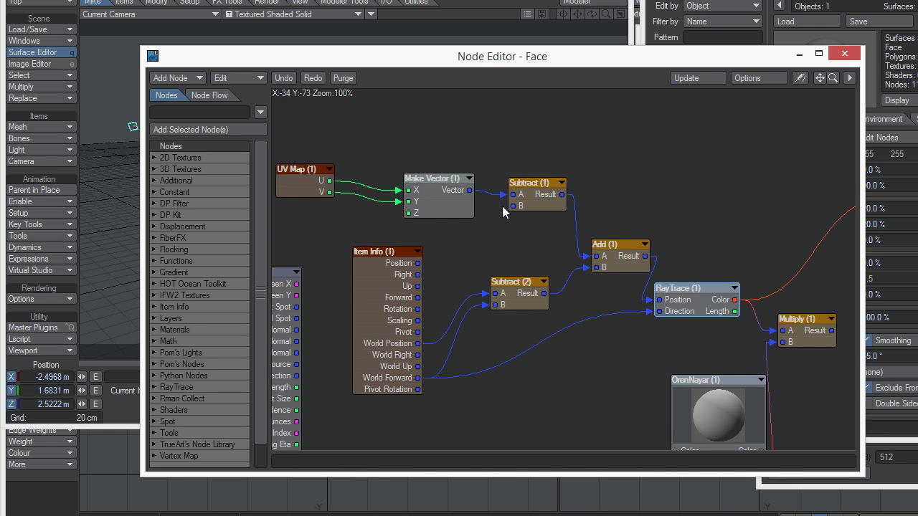
pyautogui.moveTo(452, 246); pyautogui.dragTo(493, 264)
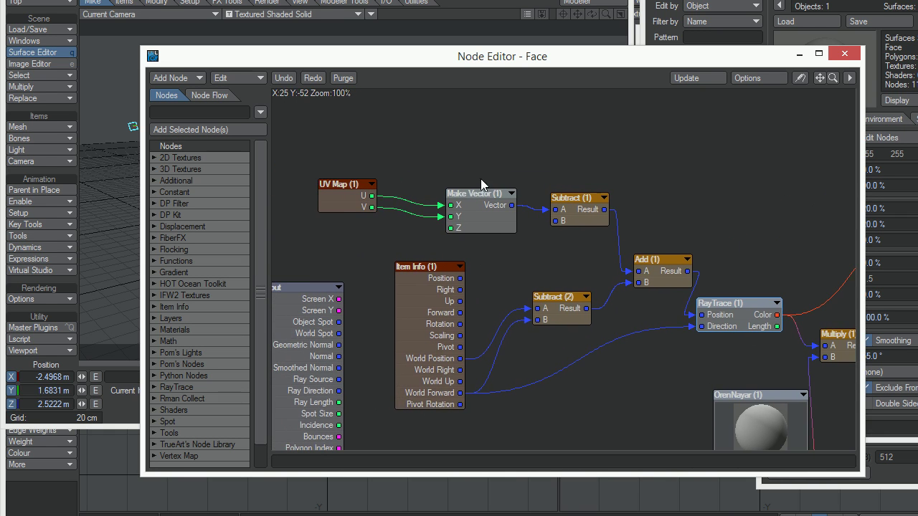
# Step: Check which item the Item Info (1) node references in its settings
pyautogui.moveTo(420, 266); pyautogui.dragTo(417, 267)
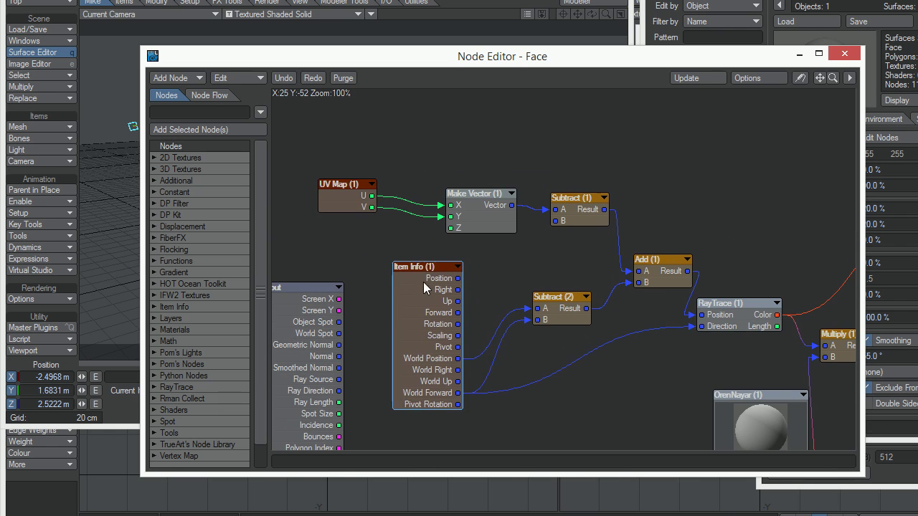
pyautogui.doubleClick(423, 286)
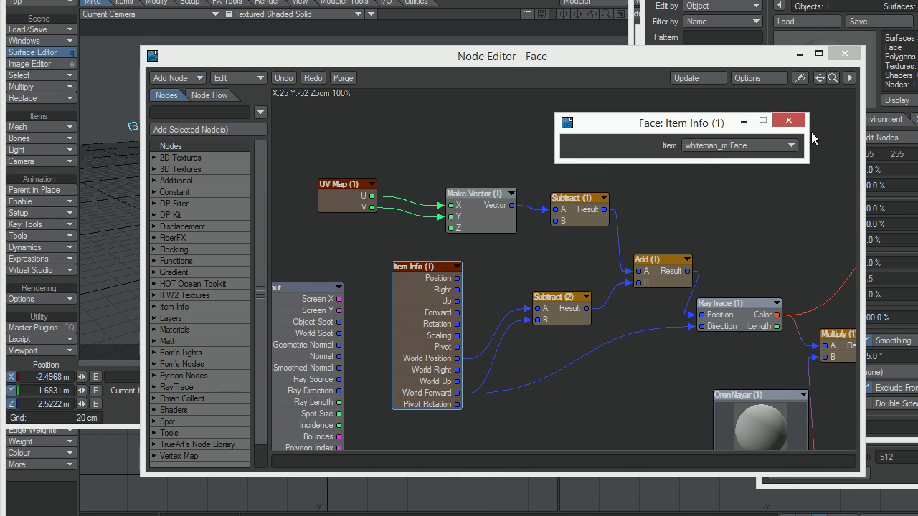
pyautogui.click(789, 121)
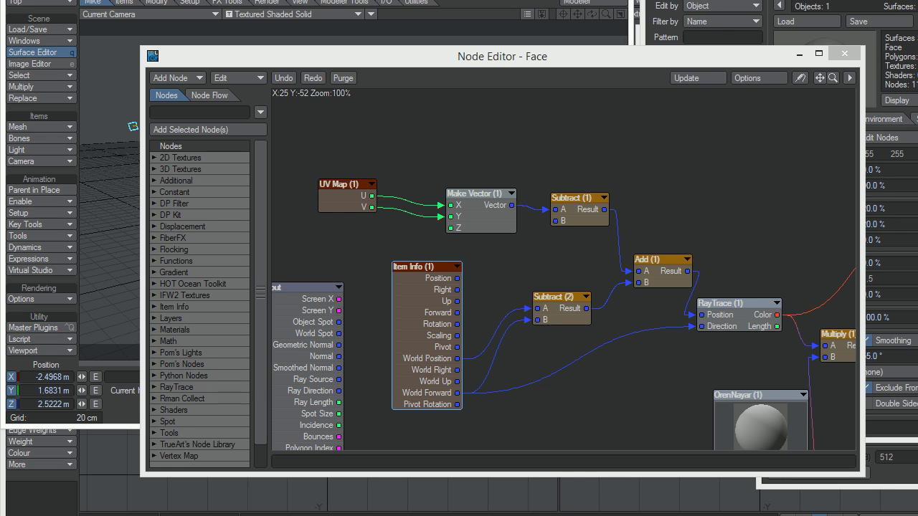
# Step: Leave the Node Editor, select Face_Camera and bring it and the flat face into the Perspective view
pyautogui.click(802, 55)
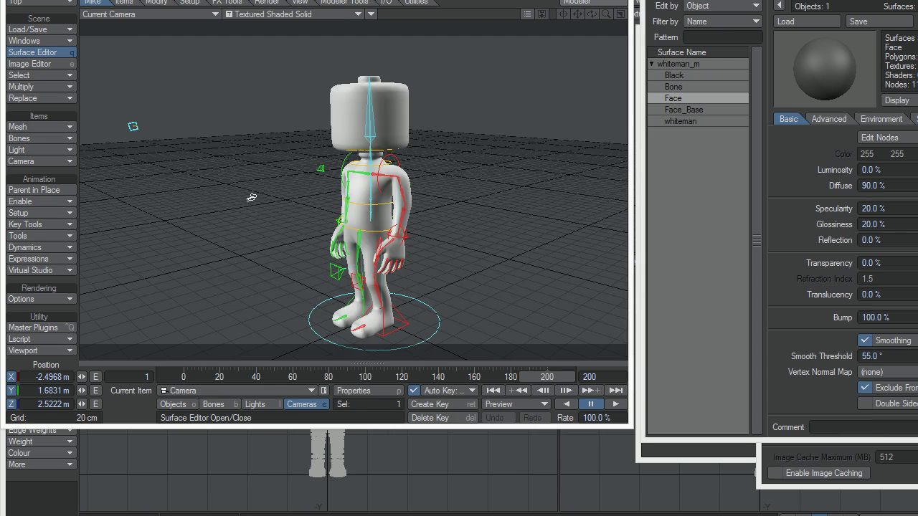
pyautogui.press('4')
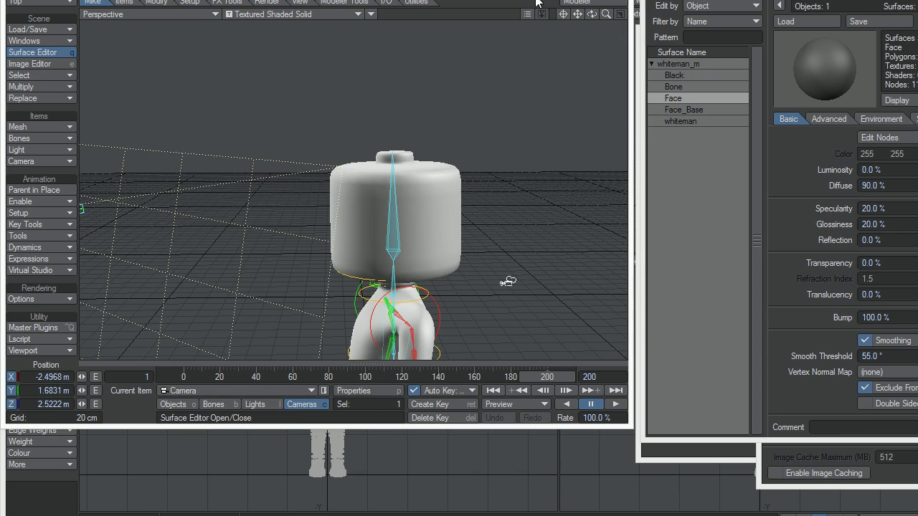
pyautogui.click(301, 392)
pyautogui.click(296, 405)
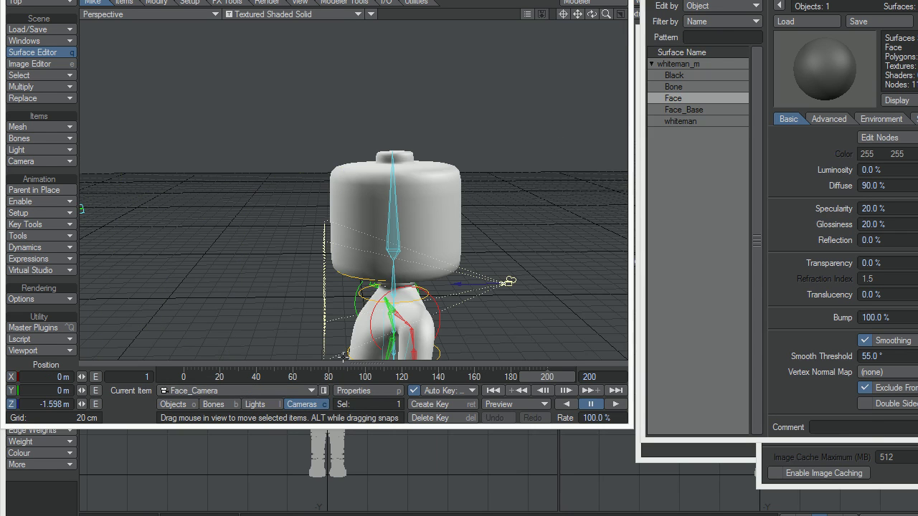
pyautogui.moveTo(591, 14); pyautogui.dragTo(201, 4)
pyautogui.moveTo(602, 343); pyautogui.dragTo(597, 342)
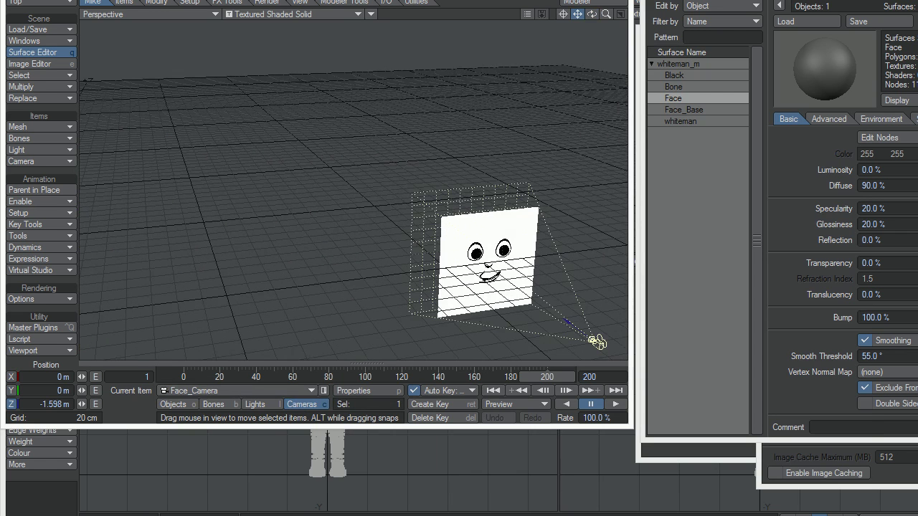
# Step: View the flat face through Face_Camera and scrub the animation back to frame 13
pyautogui.press('6')
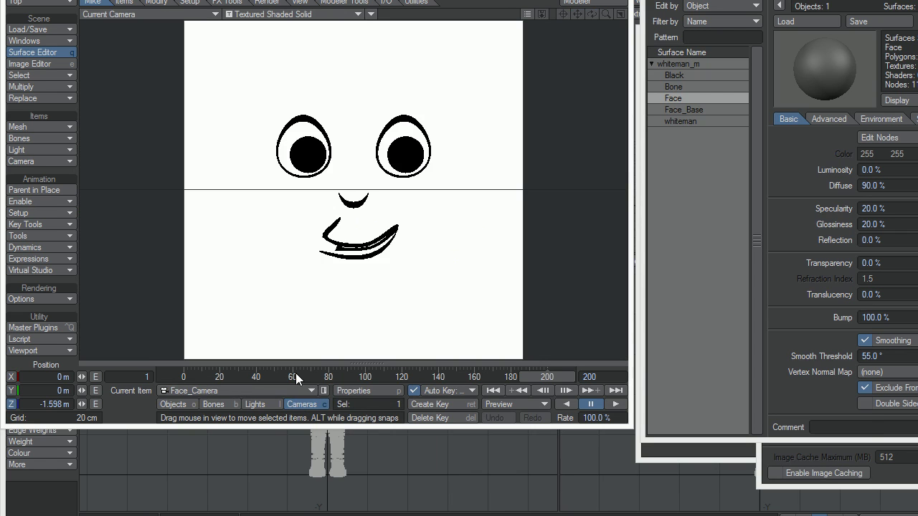
pyautogui.moveTo(295, 373); pyautogui.dragTo(207, 376)
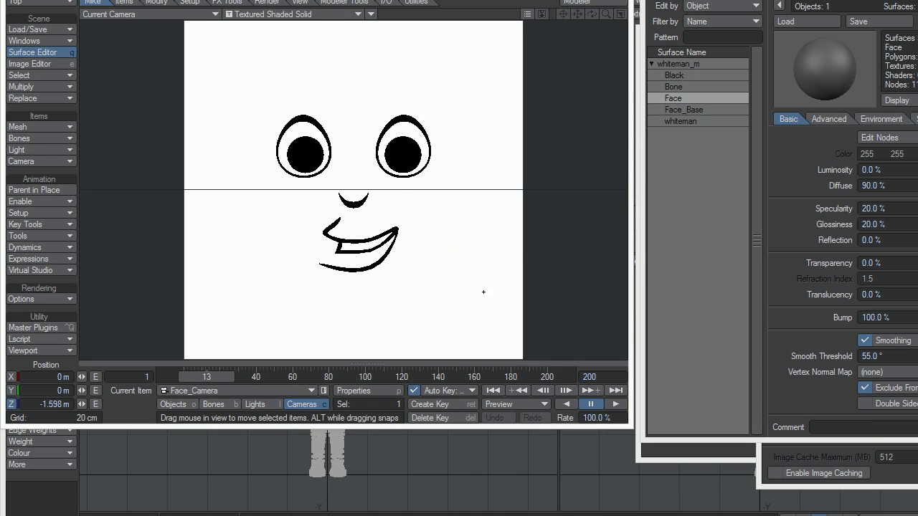
# Step: Select the whiteman_m:Face object and examine its Exp and Pap morph groups in the Morph Mixer
pyautogui.press('b')
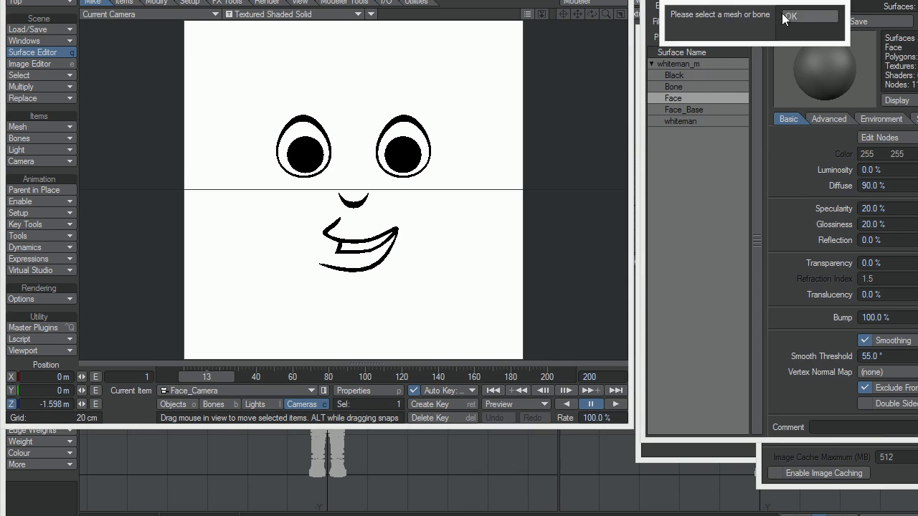
pyautogui.click(785, 18)
pyautogui.click(312, 187)
pyautogui.hotkey('shift', 'm')
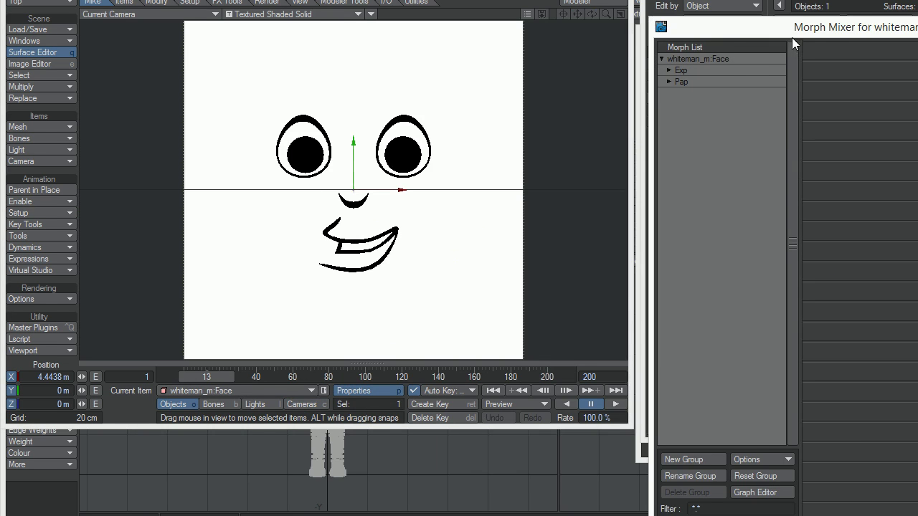
pyautogui.click(558, 67)
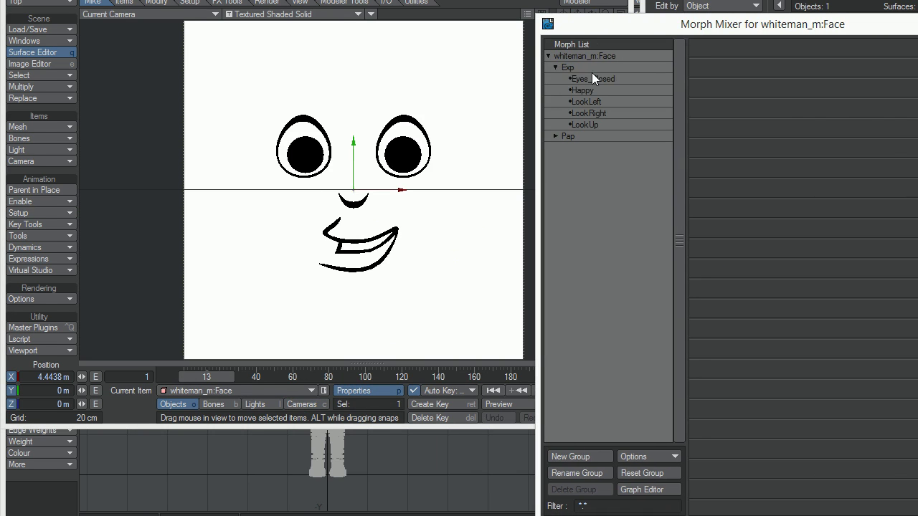
pyautogui.click(591, 78)
pyautogui.click(586, 86)
pyautogui.click(556, 137)
pyautogui.click(585, 159)
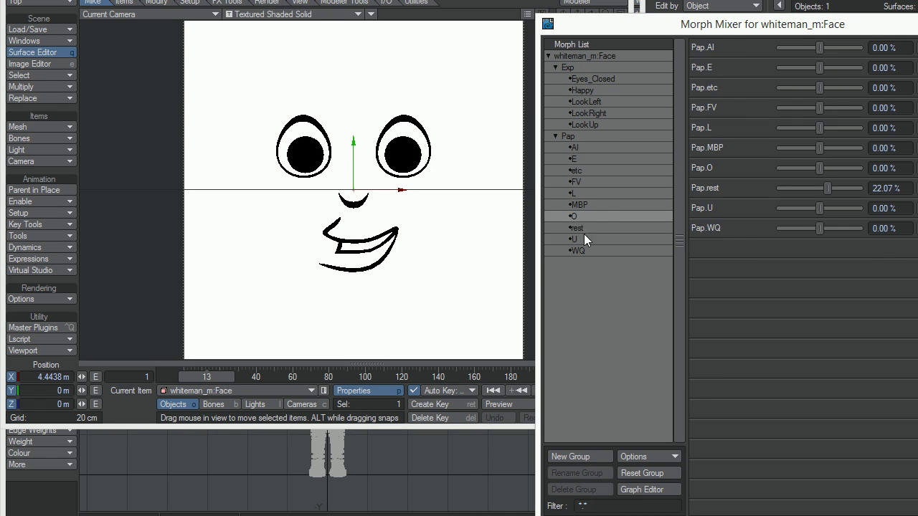
pyautogui.click(916, 26)
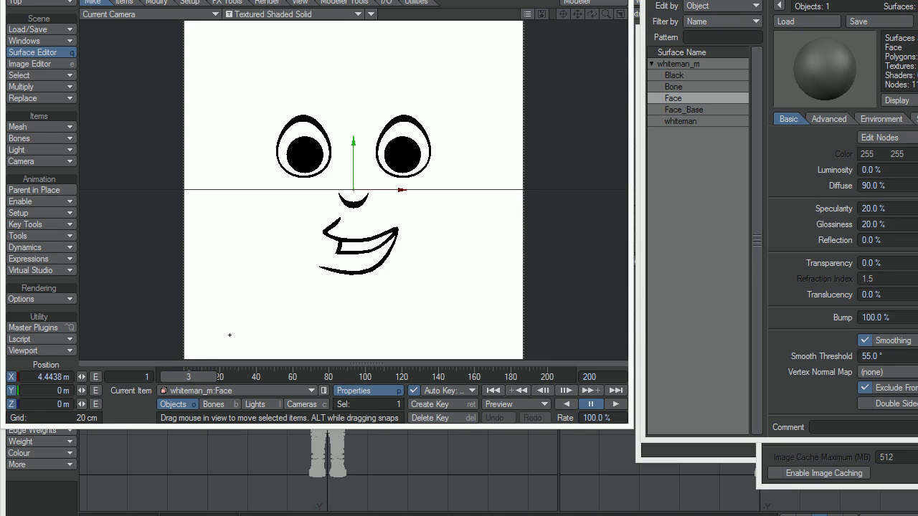
# Step: Select the main scene camera, Camera, and view the character through it
pyautogui.press('4')
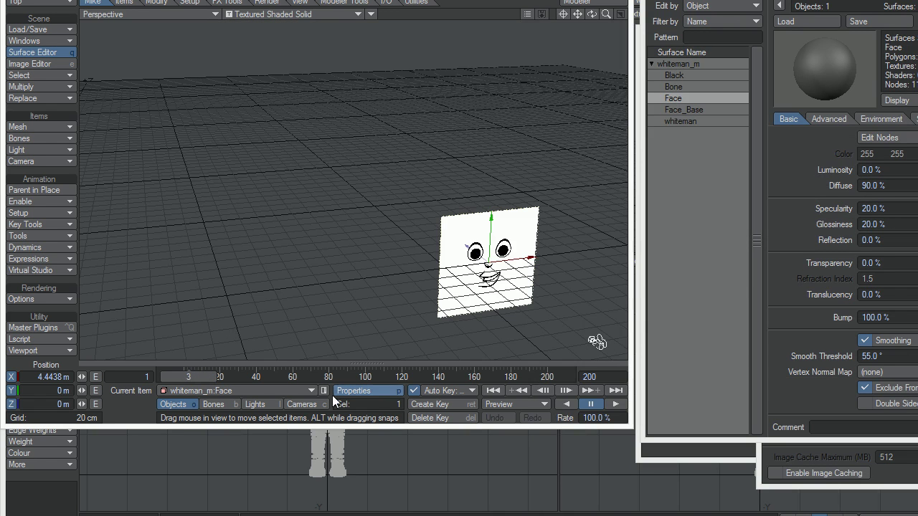
pyautogui.click(295, 404)
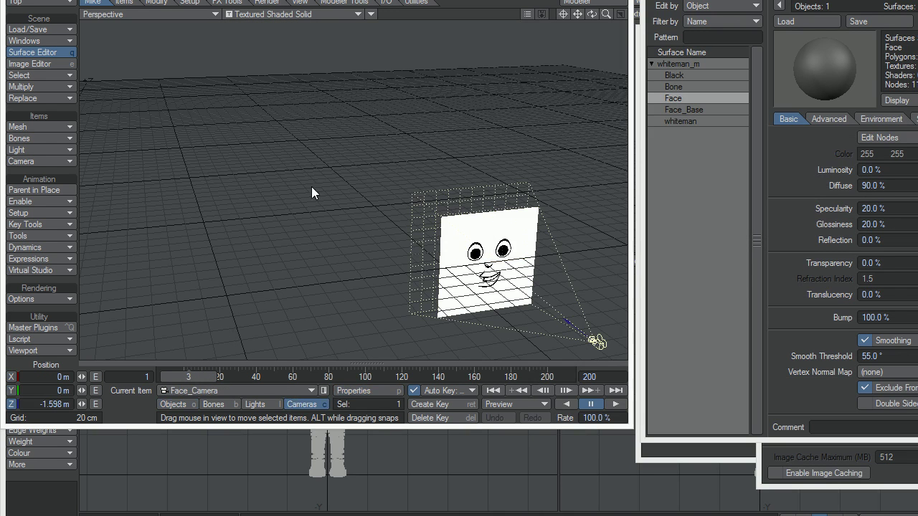
pyautogui.click(297, 390)
pyautogui.click(300, 380)
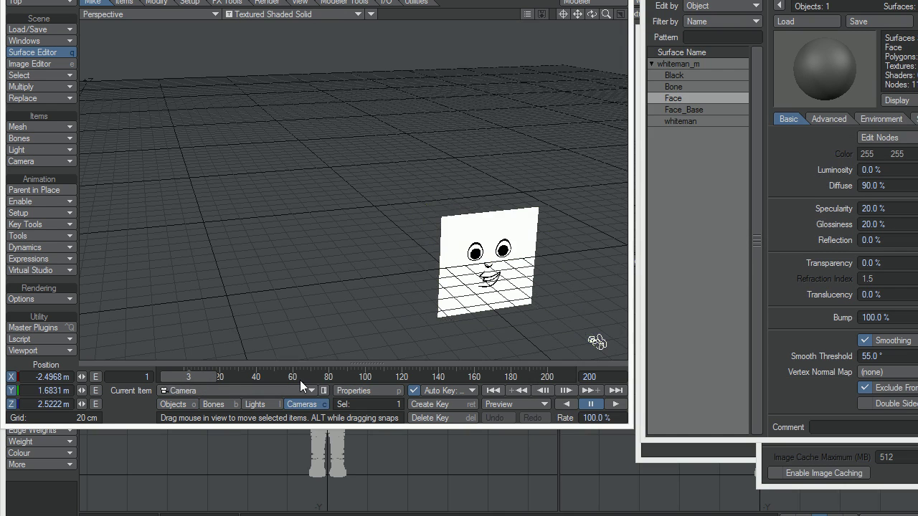
pyautogui.press('6')
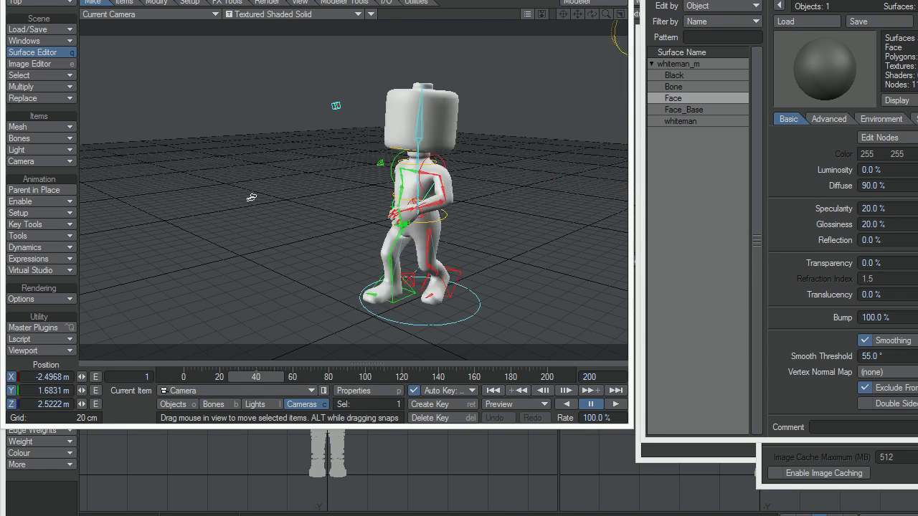
# Step: Reopen the Face surface's Node Editor and examine how Item Info (1) feeds the Subtract (2) node
pyautogui.click(888, 137)
pyautogui.moveTo(442, 236)
pyautogui.keyDown('alt'); pyautogui.mouseDown()
pyautogui.moveTo(395, 202)
pyautogui.moveTo(408, 206)
pyautogui.moveTo(427, 245)
pyautogui.moveTo(447, 256)
pyautogui.moveTo(436, 246)
pyautogui.mouseUp(); pyautogui.keyUp('alt')
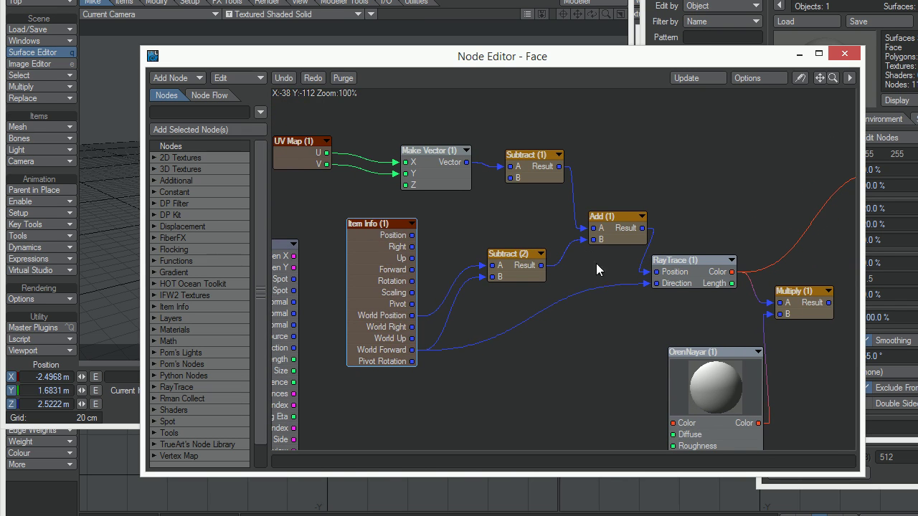
pyautogui.click(515, 258)
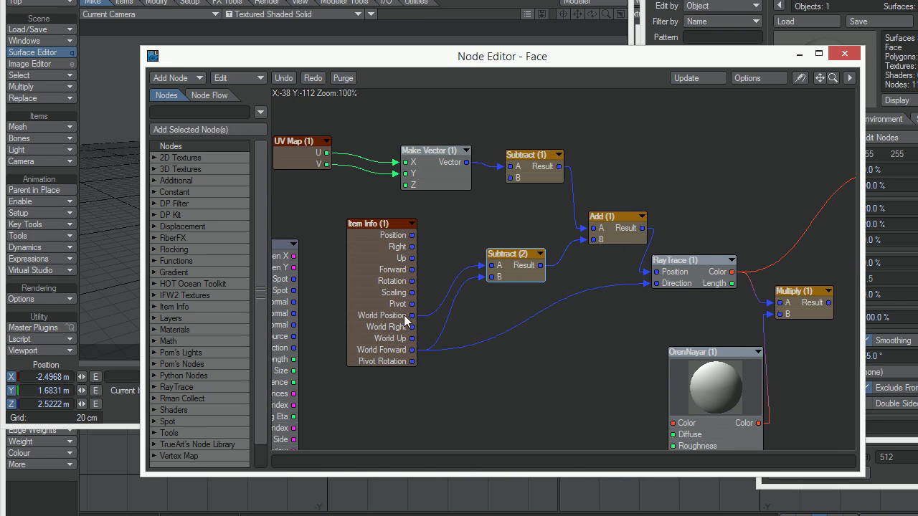
pyautogui.moveTo(515, 265); pyautogui.dragTo(514, 265)
# Step: Move the UV Map (1) node closer to Make Vector (1) and check which UV map it uses
pyautogui.moveTo(303, 145); pyautogui.dragTo(320, 160)
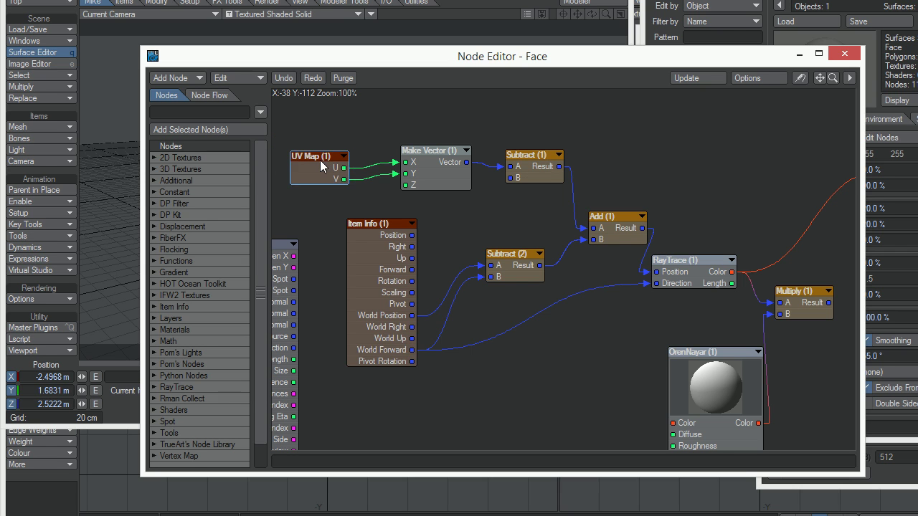
pyautogui.doubleClick(321, 160)
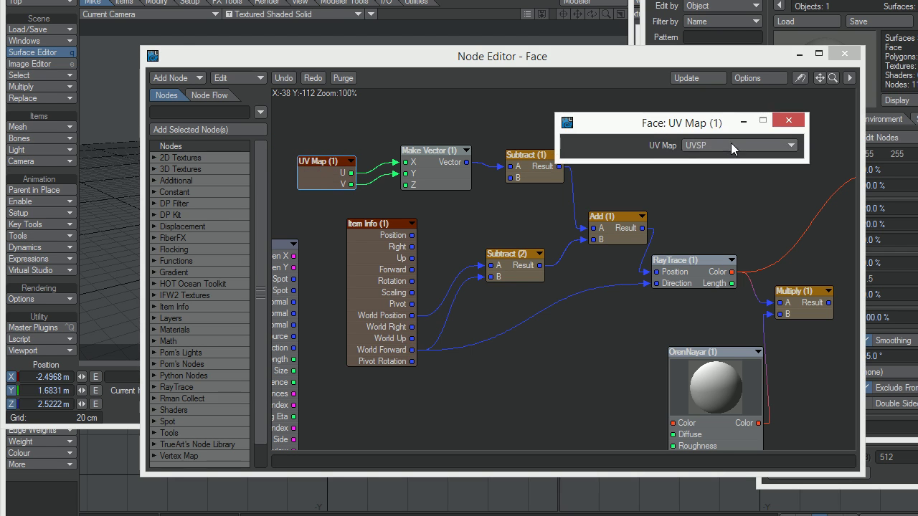
pyautogui.click(788, 120)
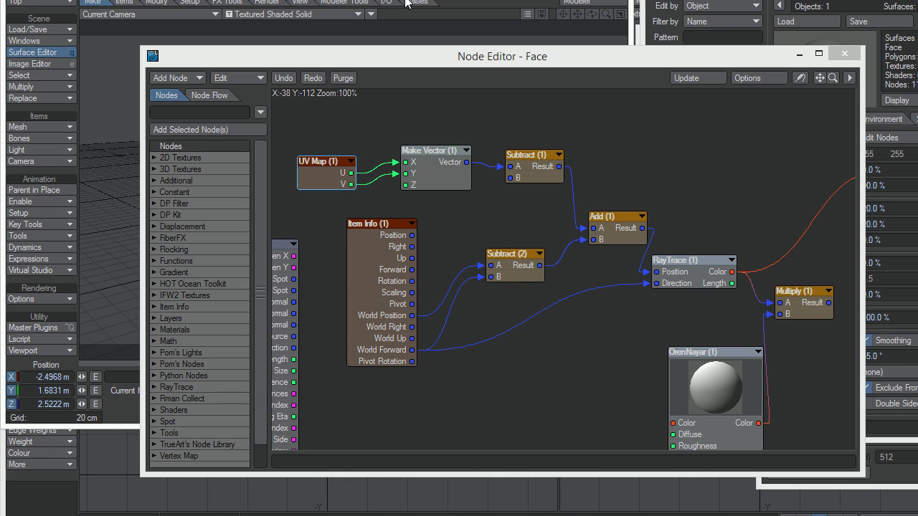
# Step: Examine the U and V connections into the Make Vector (1) node and view its settings
pyautogui.click(433, 163)
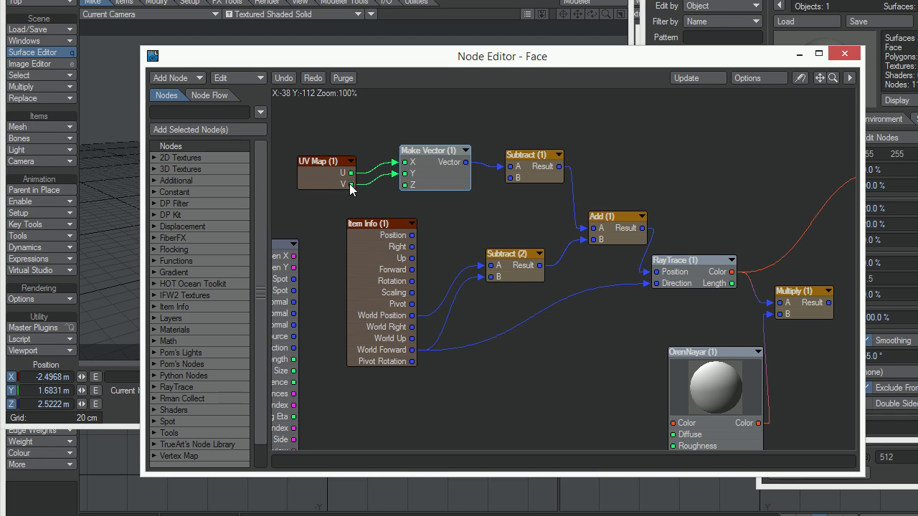
pyautogui.moveTo(351, 184); pyautogui.dragTo(408, 174)
pyautogui.doubleClick(454, 172)
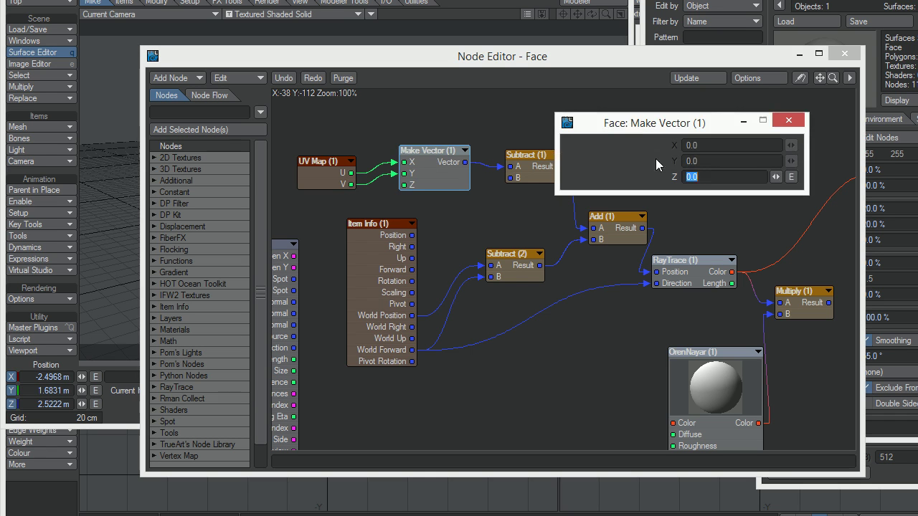
pyautogui.click(789, 120)
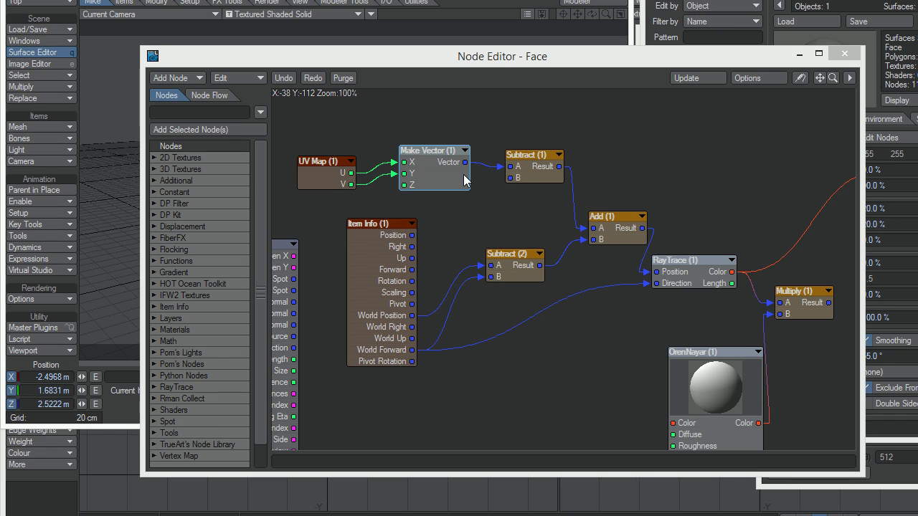
# Step: Inspect the A and B vector values in the Subtract (1) node's settings
pyautogui.doubleClick(525, 171)
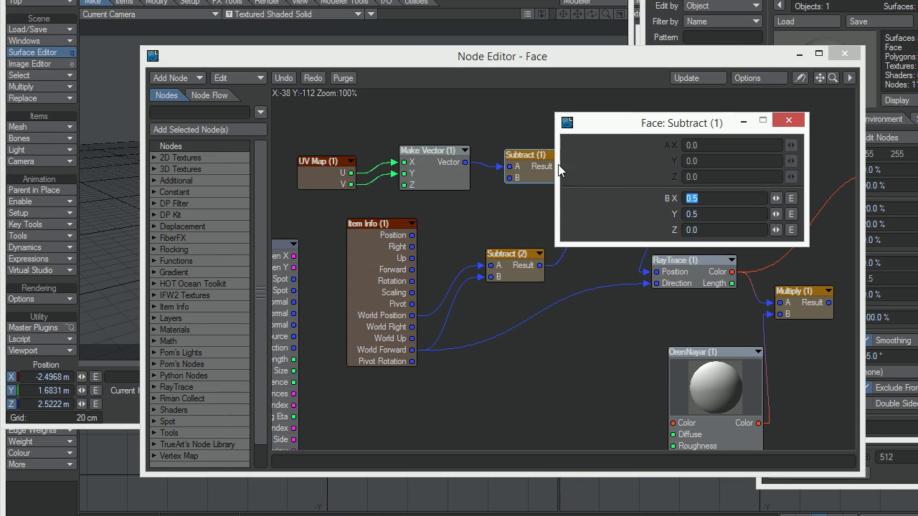
pyautogui.click(704, 147)
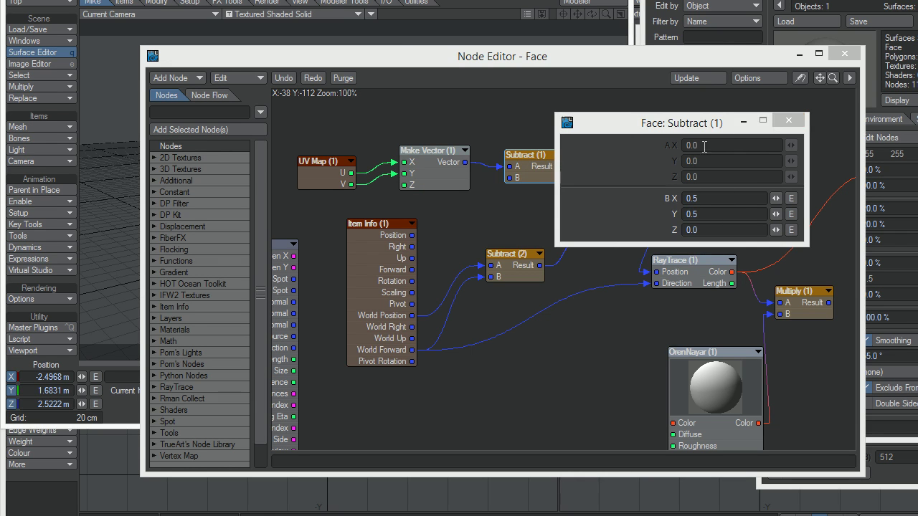
pyautogui.click(787, 120)
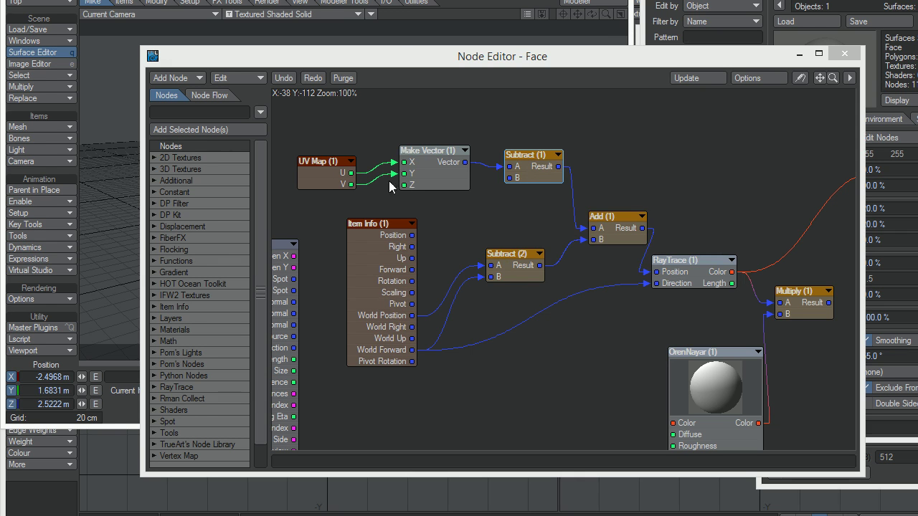
# Step: Switch to Modeler and display the layer containing the flat face geometry
pyautogui.click(616, 4)
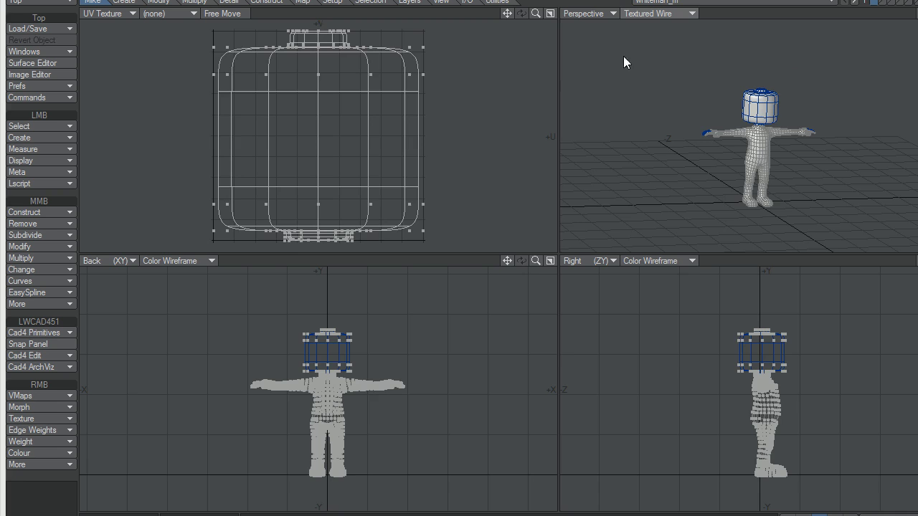
pyautogui.click(885, 4)
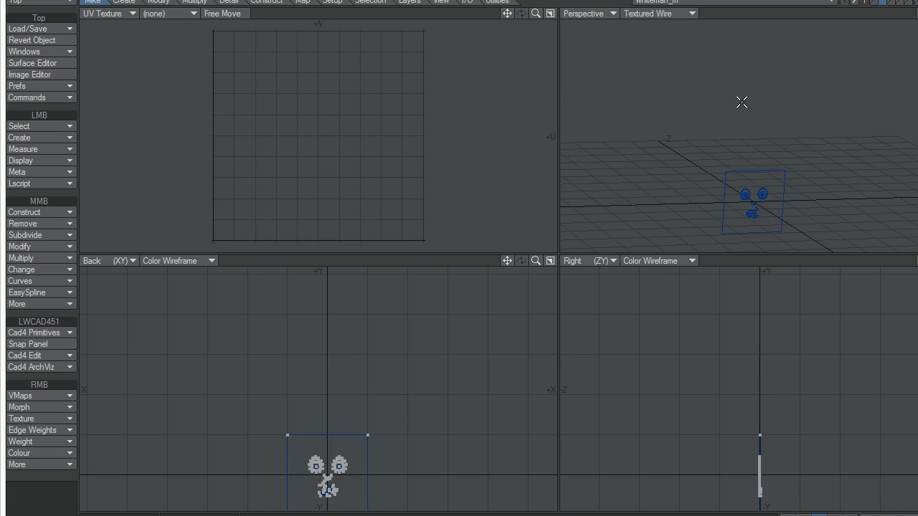
# Step: Fit the flat face geometry in the Modeler views and select the square polygon behind the eyes and mouth
pyautogui.press('a')
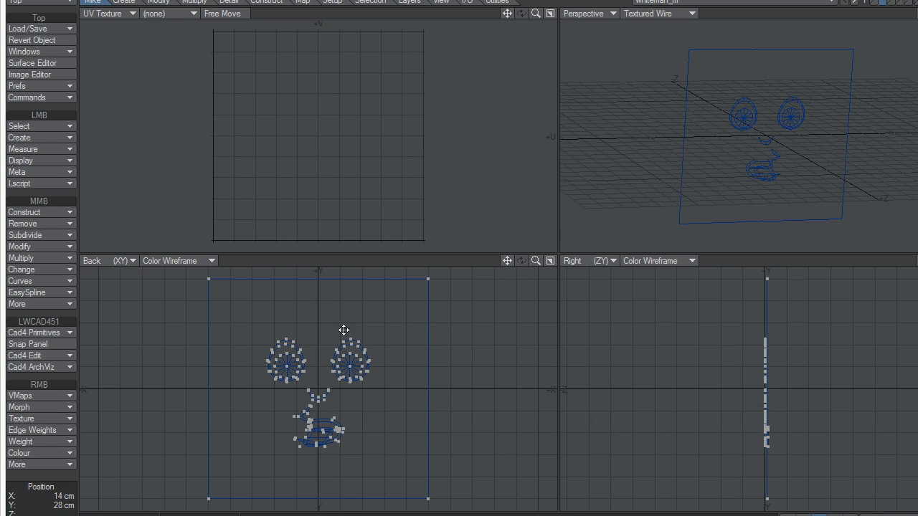
pyautogui.keyDown('alt'); pyautogui.moveTo(869, 103); pyautogui.dragTo(805, 143); pyautogui.keyUp('alt')
pyautogui.click(214, 277)
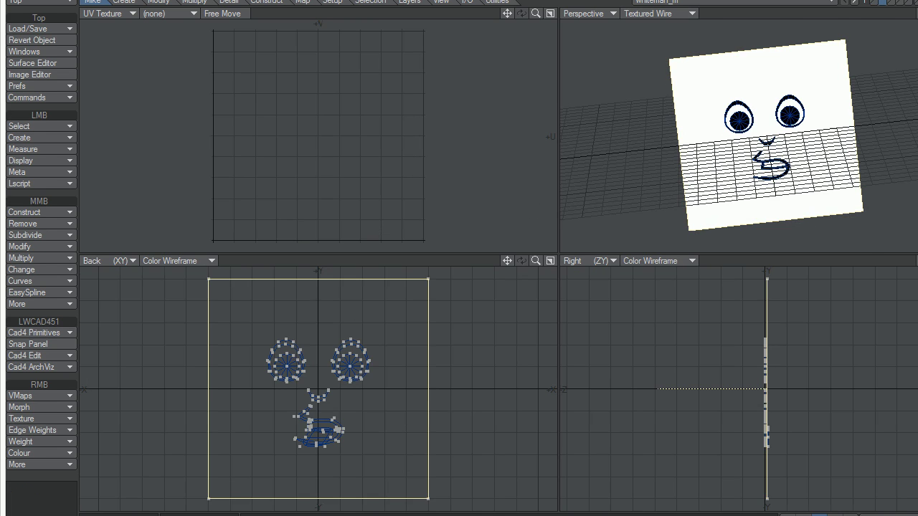
# Step: Compare the Face surface's node network with the orientation of the flat face square in Modeler
pyautogui.hotkey('alt', 'Tab')
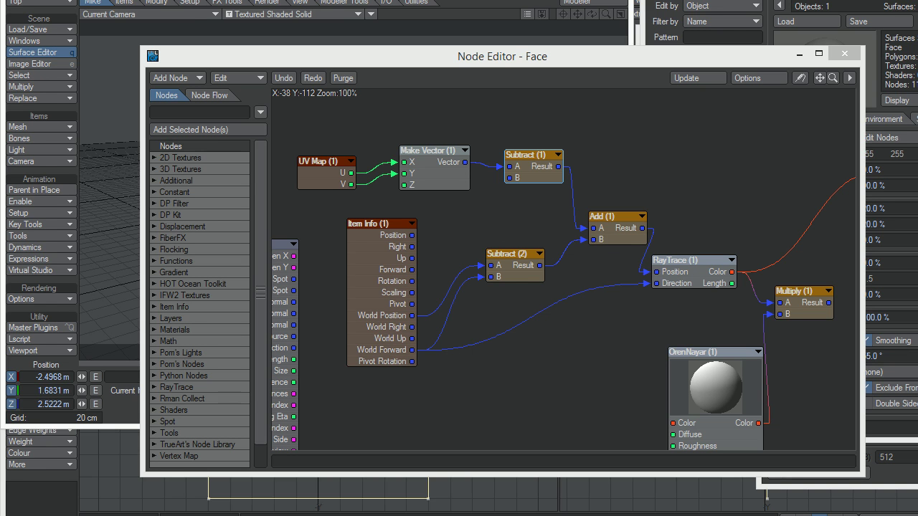
pyautogui.hotkey('alt', 'Tab')
pyautogui.keyDown('alt'); pyautogui.moveTo(740, 136); pyautogui.dragTo(762, 189); pyautogui.keyUp('alt')
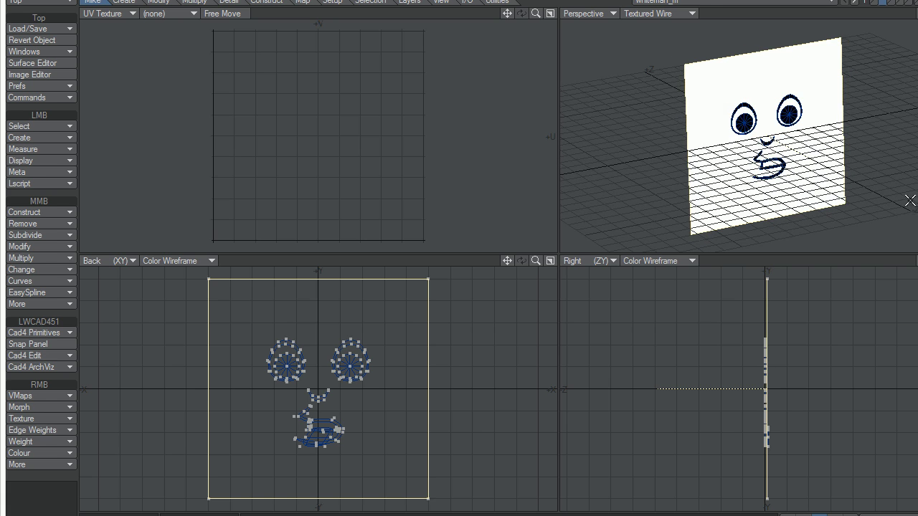
pyautogui.keyDown('alt'); pyautogui.keyDown('shift'); pyautogui.moveTo(911, 201); pyautogui.dragTo(867, 172); pyautogui.keyUp('shift'); pyautogui.keyUp('alt')
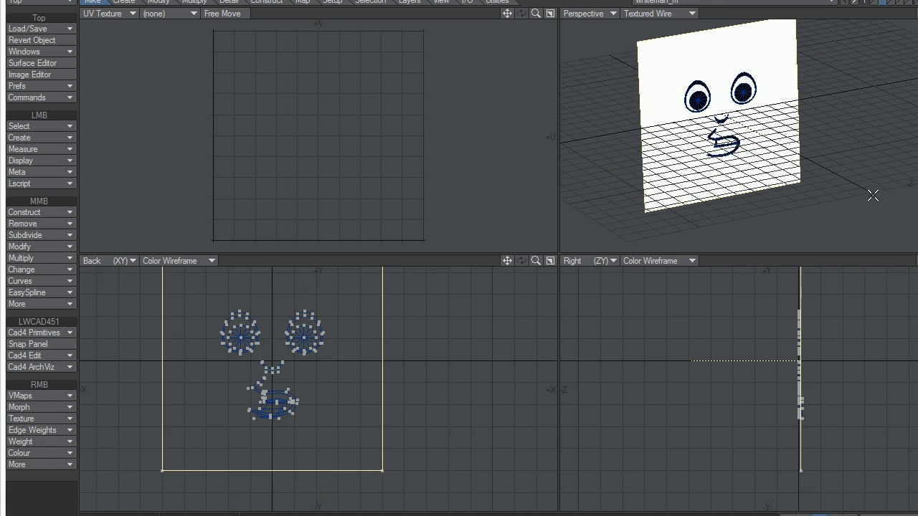
pyautogui.keyDown('alt'); pyautogui.keyDown('shift'); pyautogui.moveTo(729, 119); pyautogui.dragTo(810, 166); pyautogui.keyUp('shift'); pyautogui.keyUp('alt')
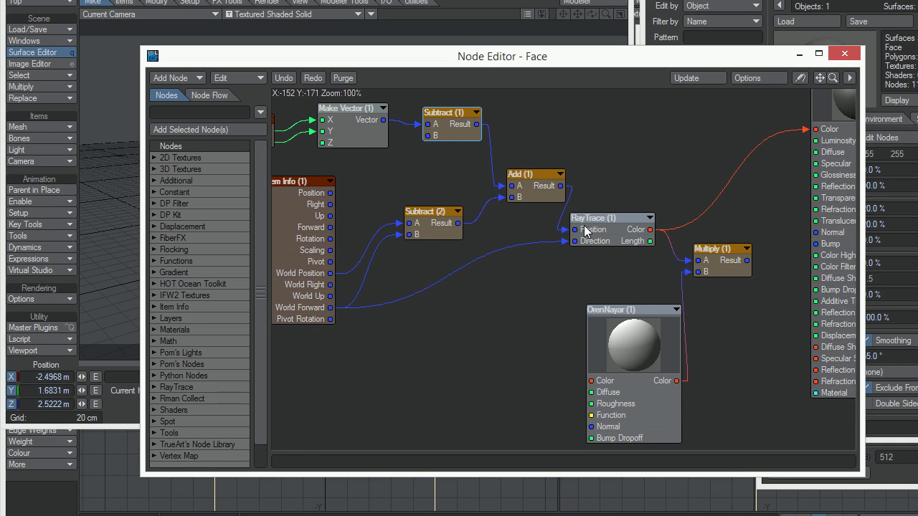
# Step: Move the RayTrace (1) node slightly away from Add (1) and trace its Color output to the Surface node
pyautogui.moveTo(603, 216); pyautogui.dragTo(620, 205)
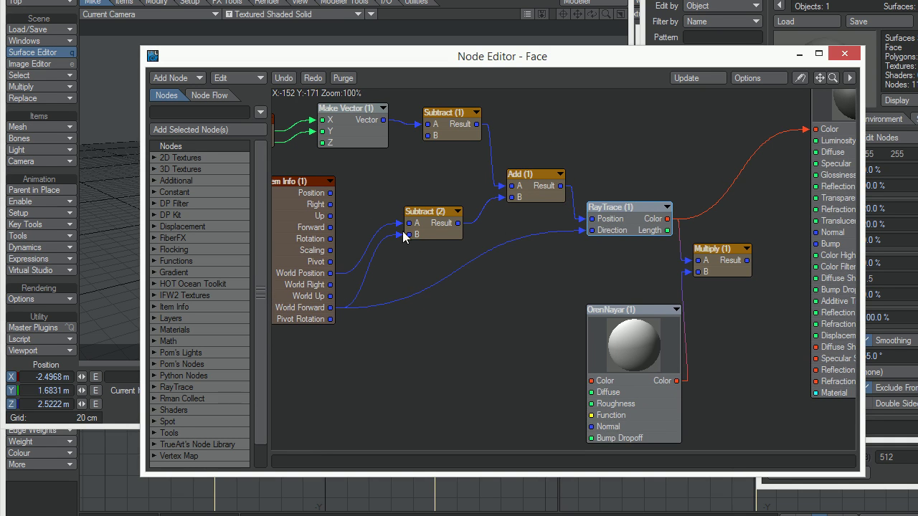
pyautogui.keyDown('alt'); pyautogui.moveTo(621, 219); pyautogui.dragTo(555, 240); pyautogui.keyUp('alt')
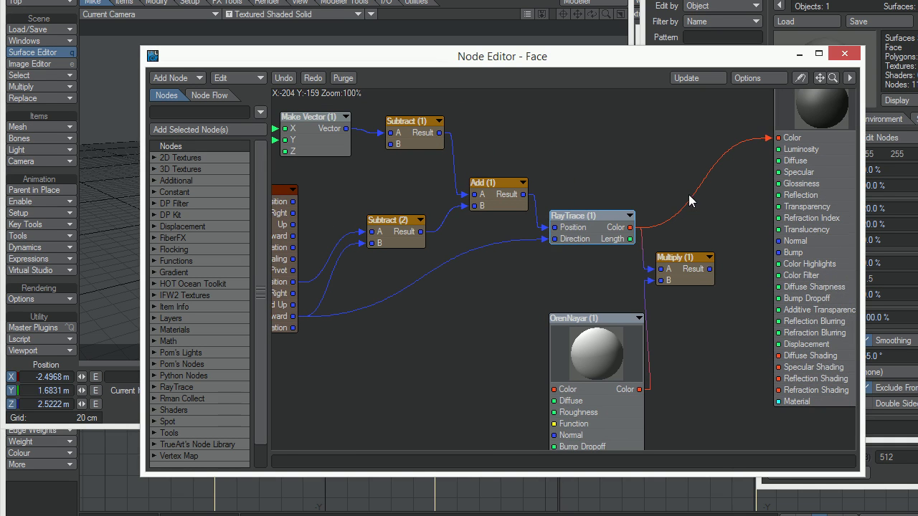
pyautogui.keyDown('alt'); pyautogui.moveTo(734, 170); pyautogui.dragTo(701, 213); pyautogui.keyUp('alt')
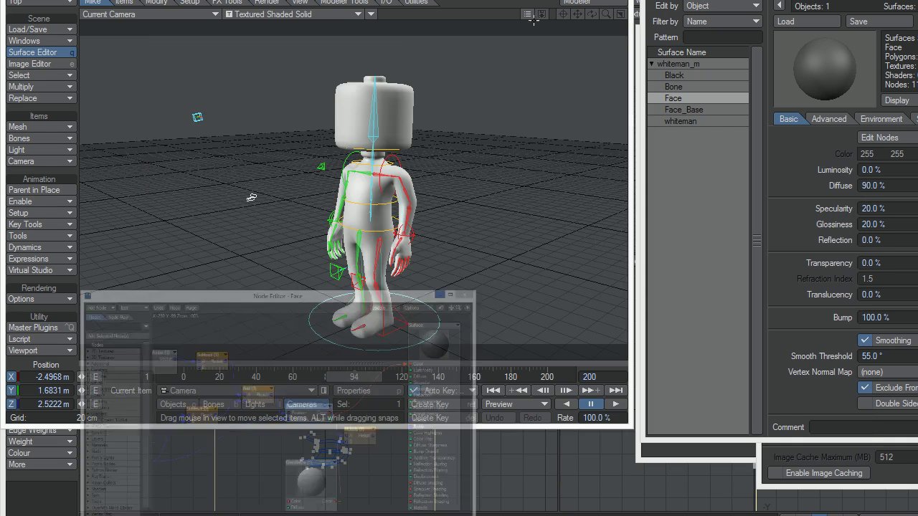
# Step: Minimize the node editor and set Layout's camera viewport to VPR rendering
pyautogui.click(799, 54)
pyautogui.click(322, 13)
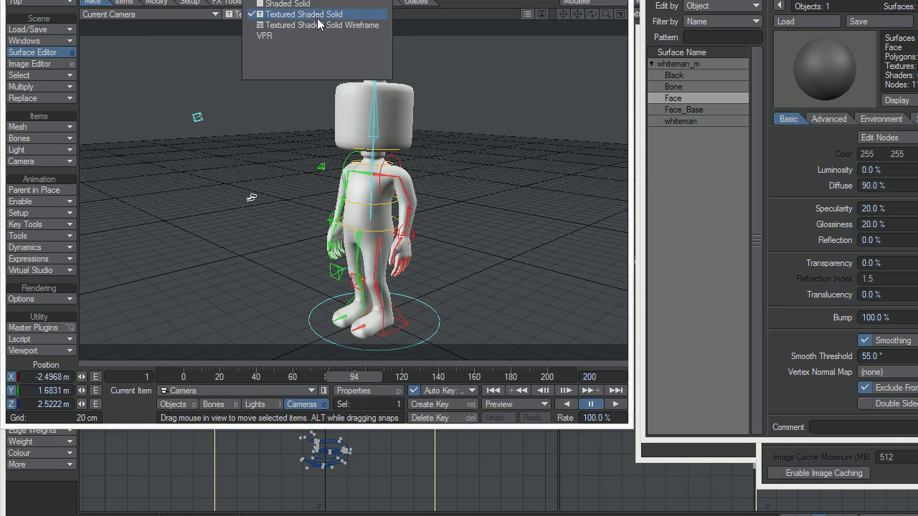
pyautogui.click(307, 37)
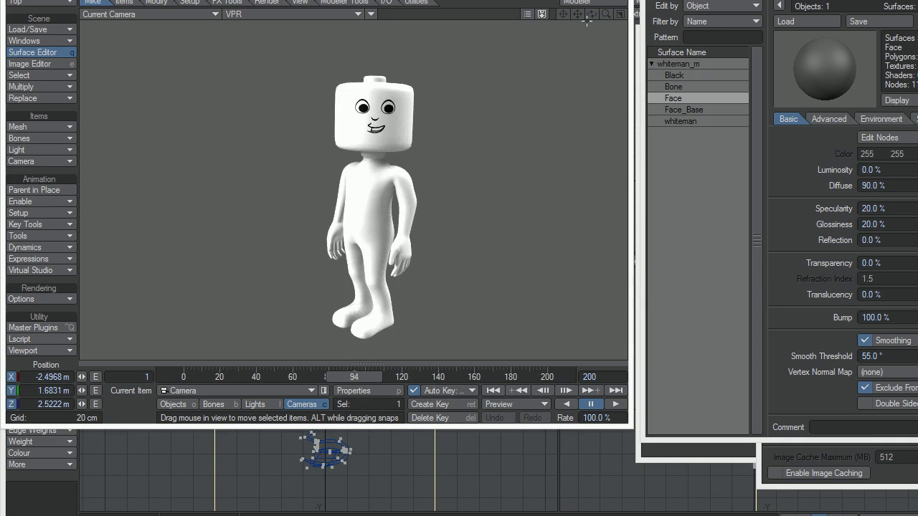
# Step: Show the character in the Perspective view, select the whiteman_m:Main object, and inspect the projected face on its head
pyautogui.press('4')
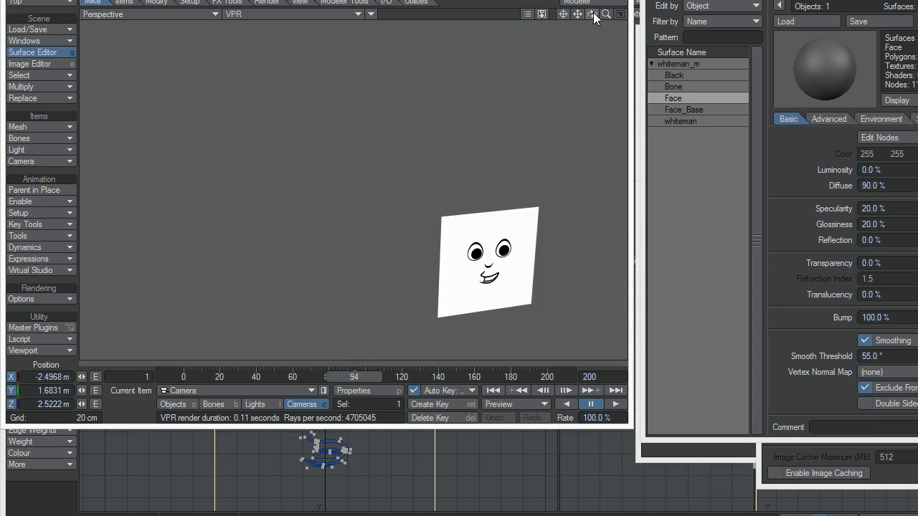
pyautogui.moveTo(592, 13); pyautogui.dragTo(315, 190)
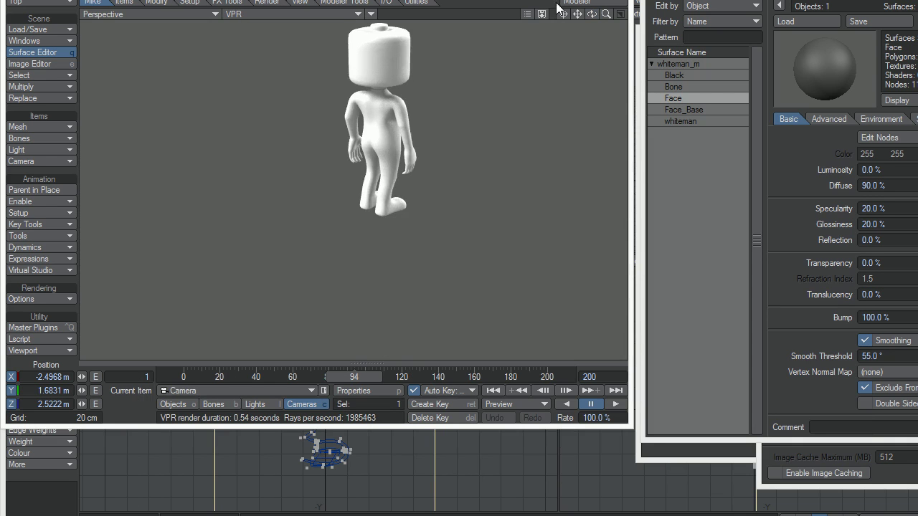
pyautogui.click(364, 66)
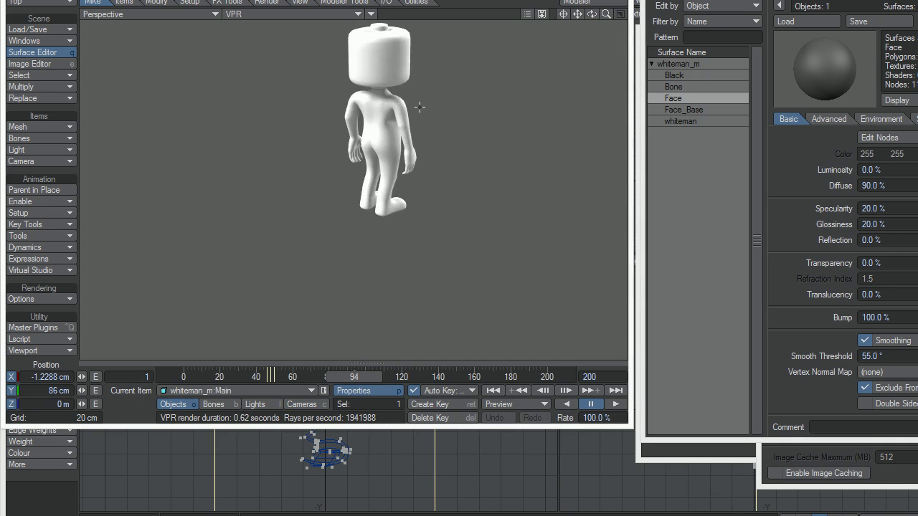
pyautogui.scroll(3, 418, 107)
pyautogui.moveTo(591, 14); pyautogui.dragTo(517, 14)
pyautogui.scroll(-3, 312, 189)
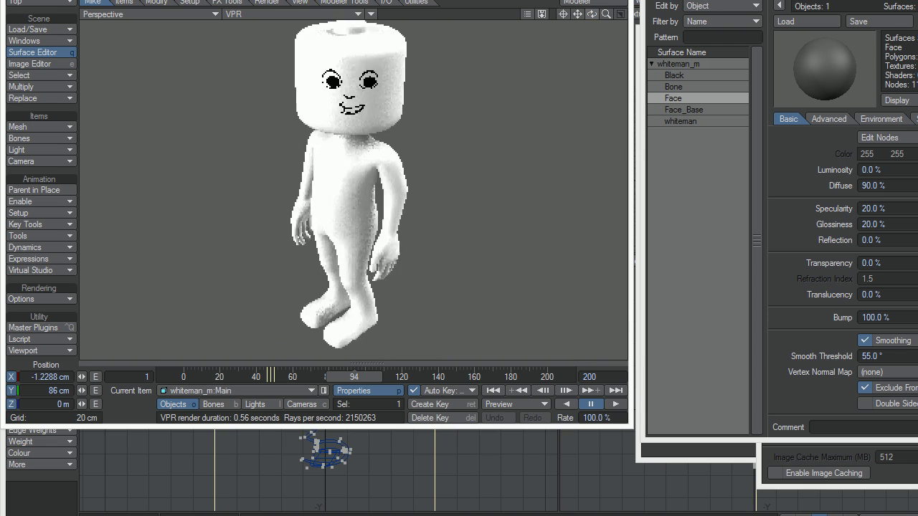
pyautogui.moveTo(588, 14); pyautogui.dragTo(366, 188)
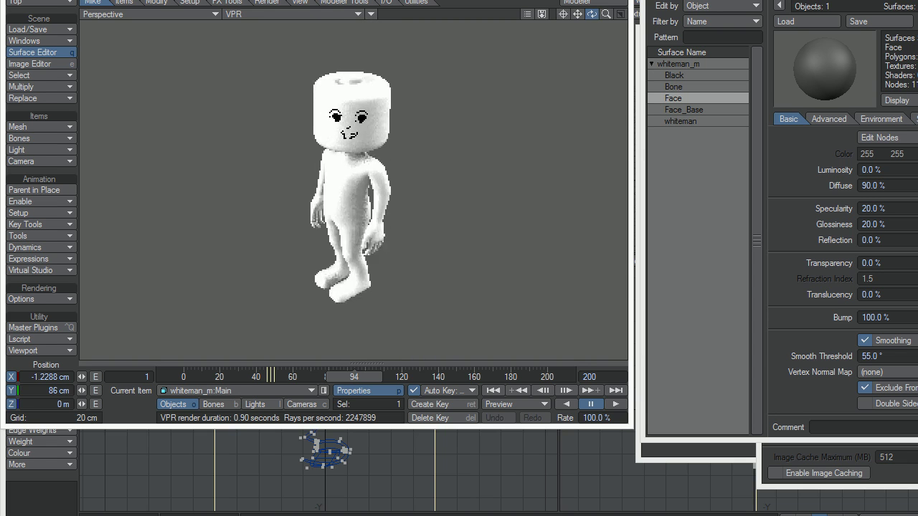
# Step: Reopen the Face surface's node network and disconnect RayTrace (1) Color from the A input of Multiply (1)
pyautogui.click(916, 140)
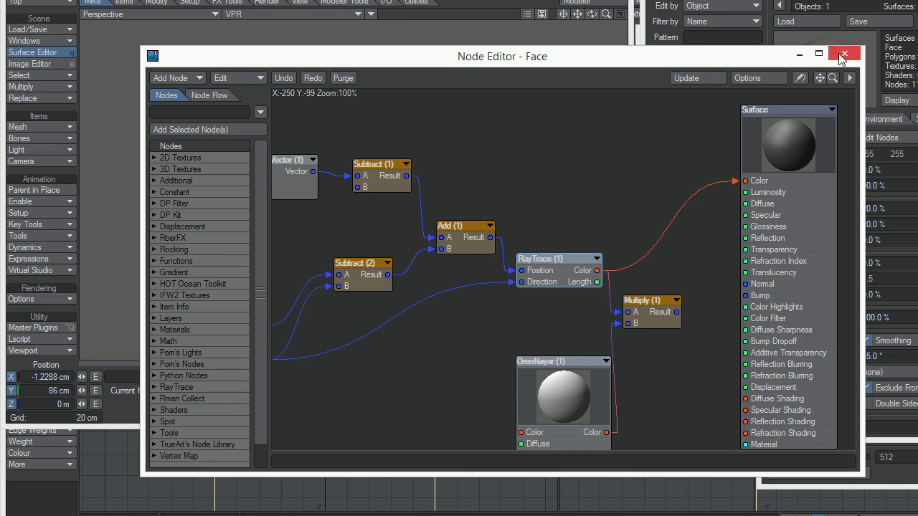
pyautogui.keyDown('alt'); pyautogui.moveTo(391, 296); pyautogui.dragTo(512, 235); pyautogui.keyUp('alt')
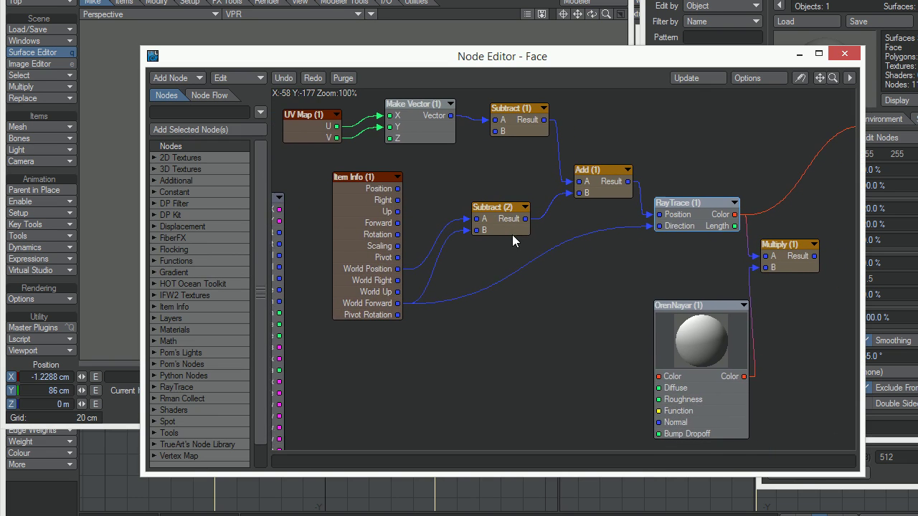
pyautogui.moveTo(763, 255); pyautogui.dragTo(771, 267)
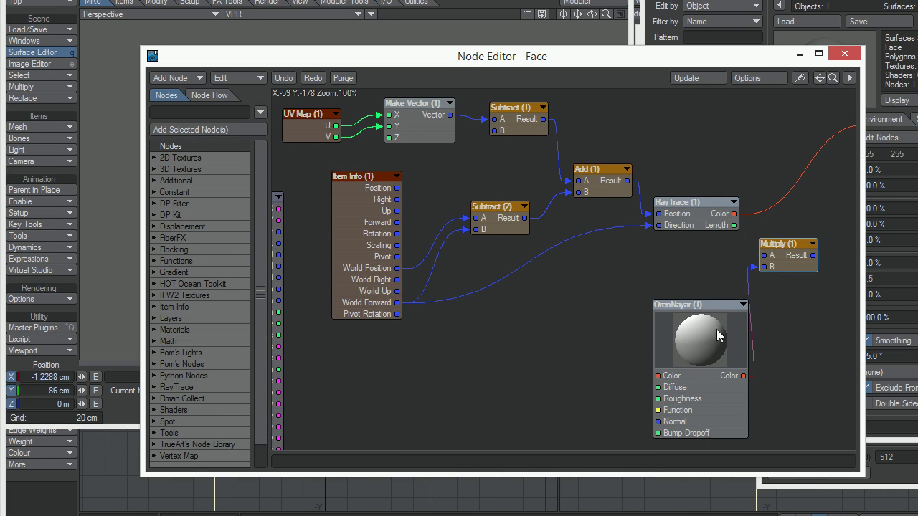
# Step: Delete the unused OrenNayar (1) and Multiply (1) nodes from the Face network
pyautogui.moveTo(749, 286); pyautogui.dragTo(628, 293)
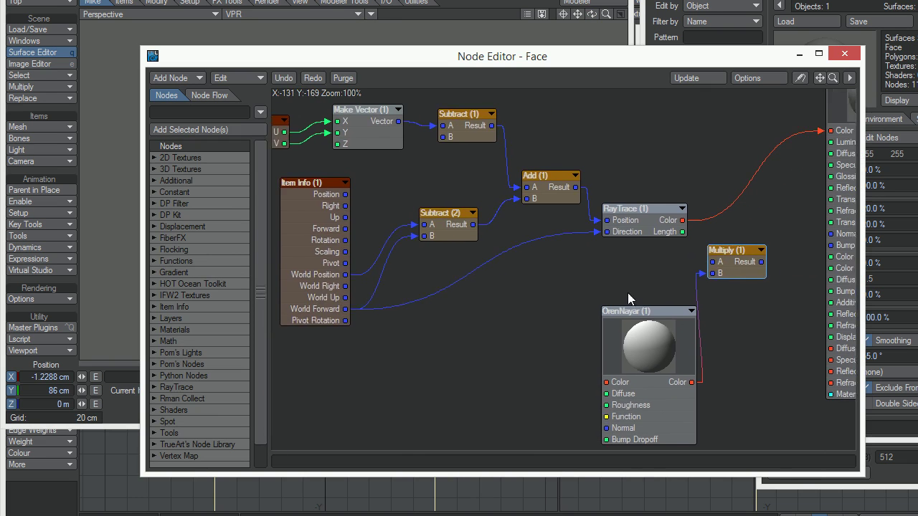
pyautogui.moveTo(597, 246); pyautogui.dragTo(722, 376)
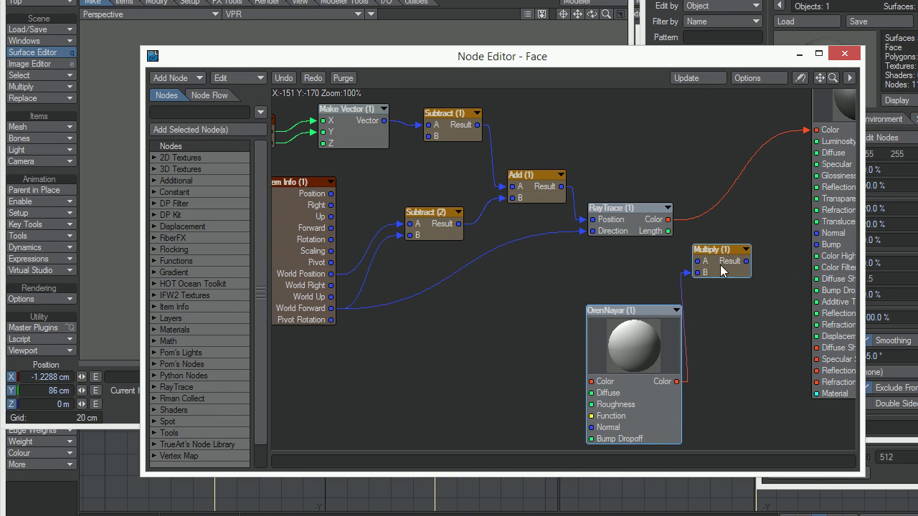
pyautogui.press('Delete')
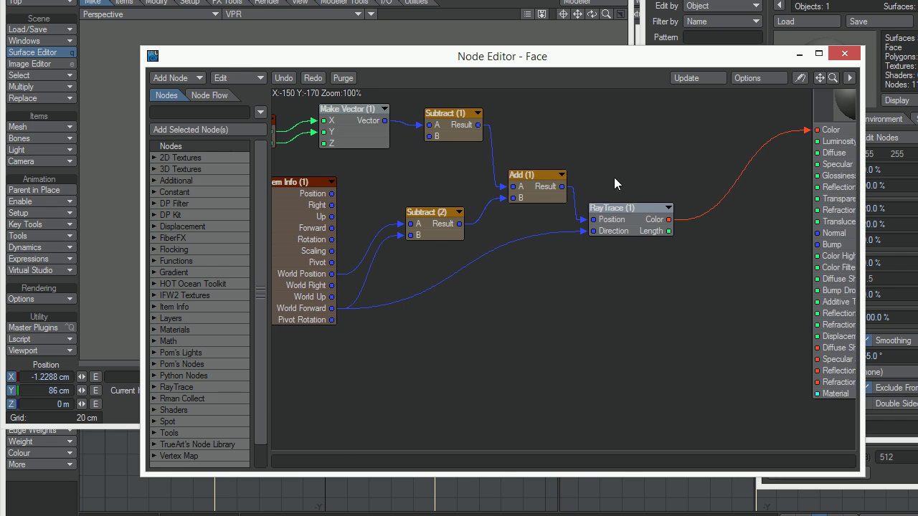
pyautogui.moveTo(614, 177); pyautogui.dragTo(740, 199)
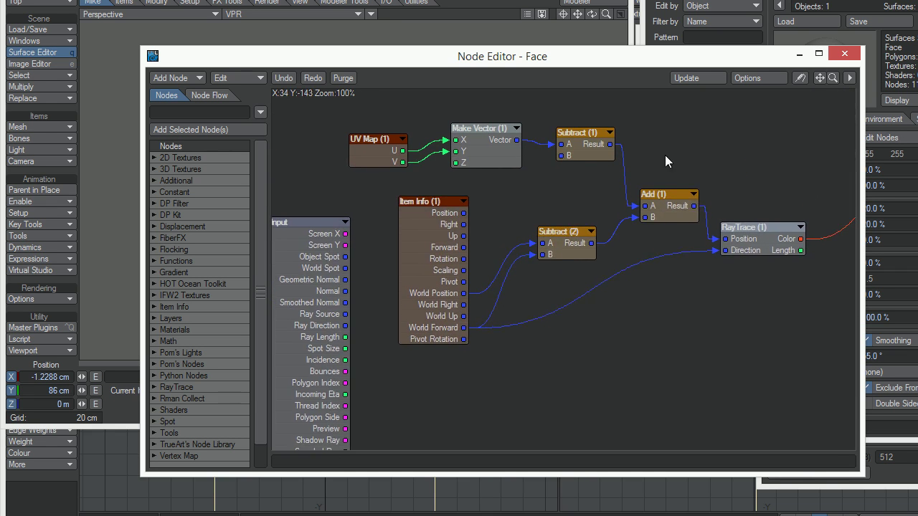
pyautogui.moveTo(665, 155); pyautogui.dragTo(610, 166)
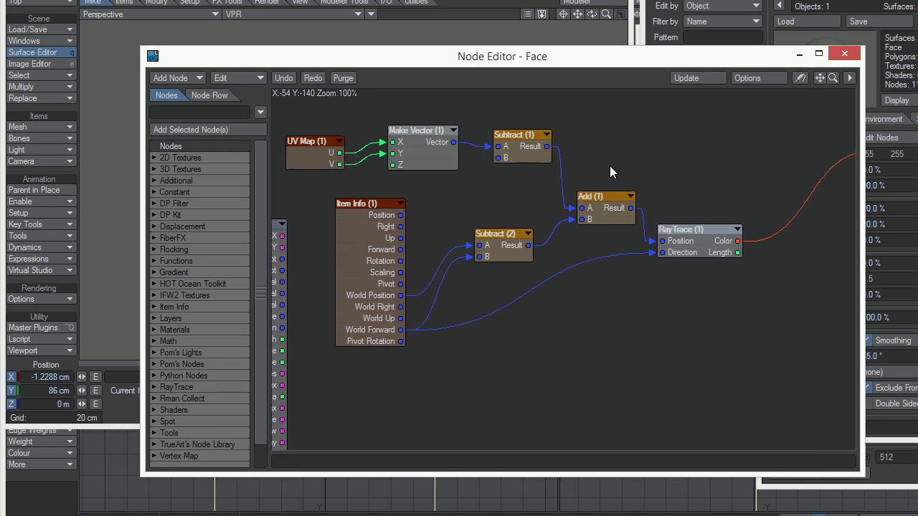
# Step: Check the projected face in the VPR view from another angle and return to the Face surface's node network
pyautogui.click(799, 54)
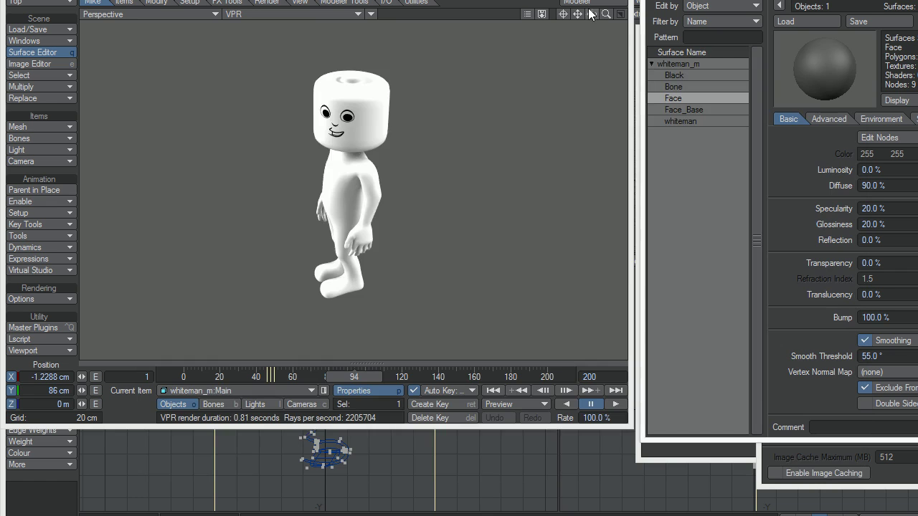
pyautogui.moveTo(592, 13); pyautogui.dragTo(592, 4)
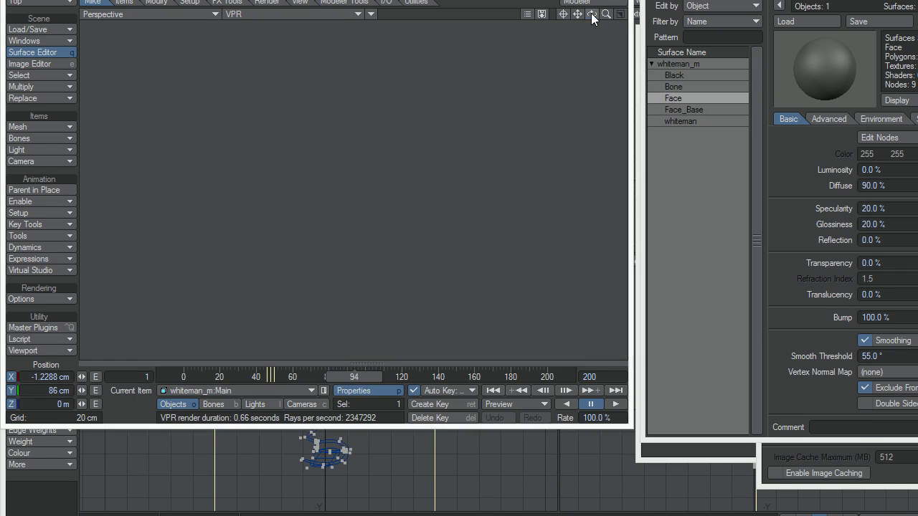
pyautogui.click(880, 137)
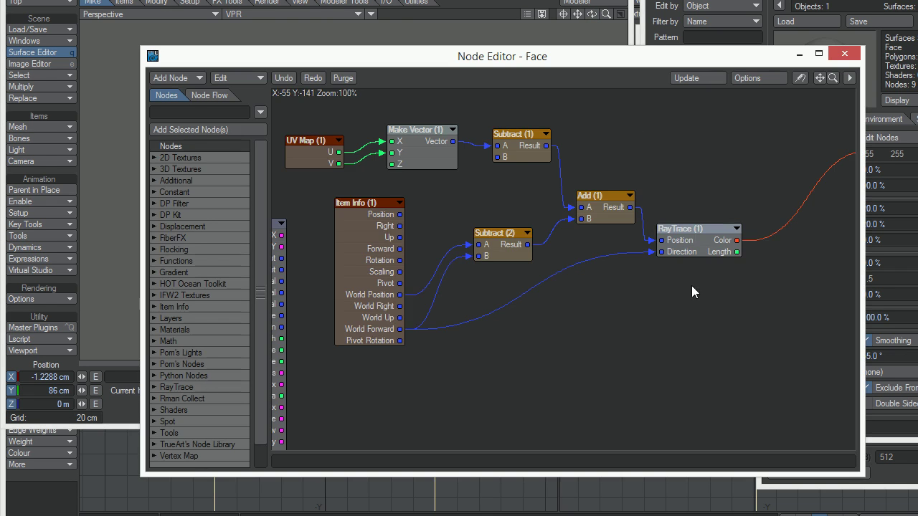
pyautogui.keyDown('alt'); pyautogui.moveTo(664, 303); pyautogui.dragTo(651, 354); pyautogui.keyUp('alt')
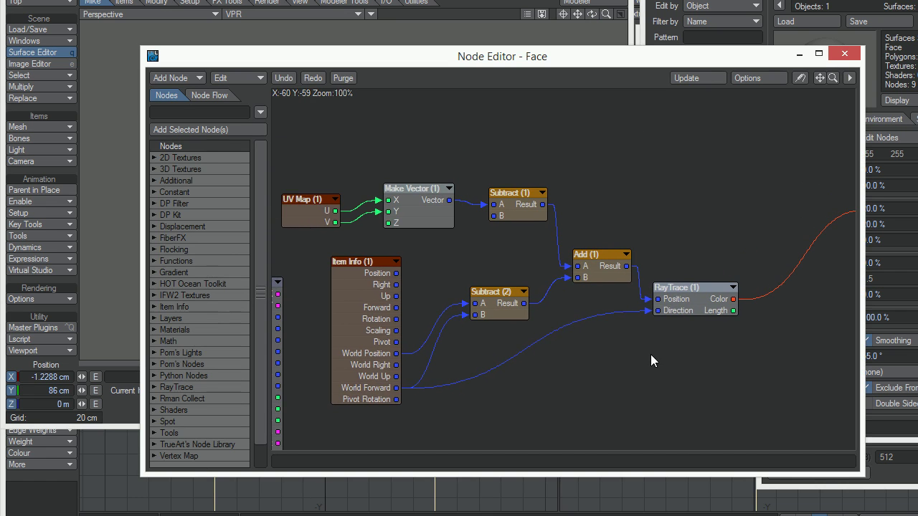